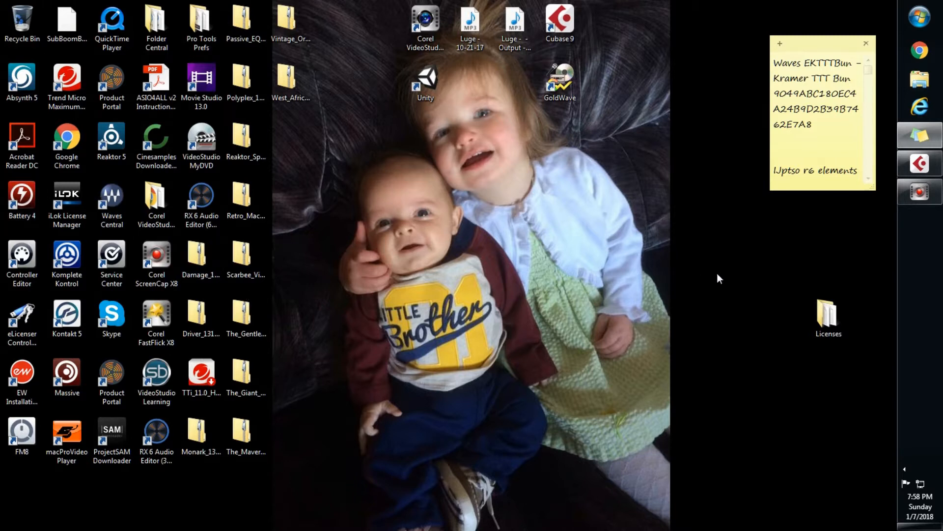
Switch to Cubase Pro and open the VST Instruments rack for the untitled project
click(931, 175)
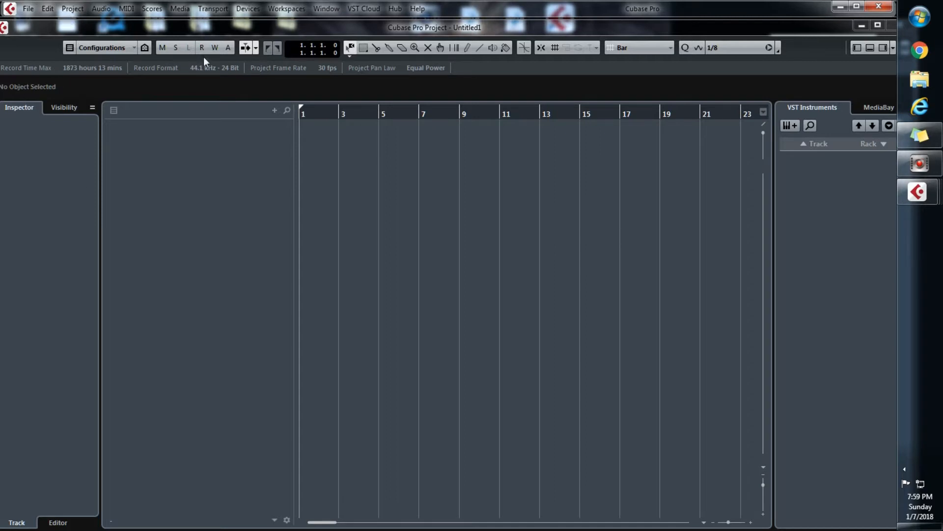
click(247, 11)
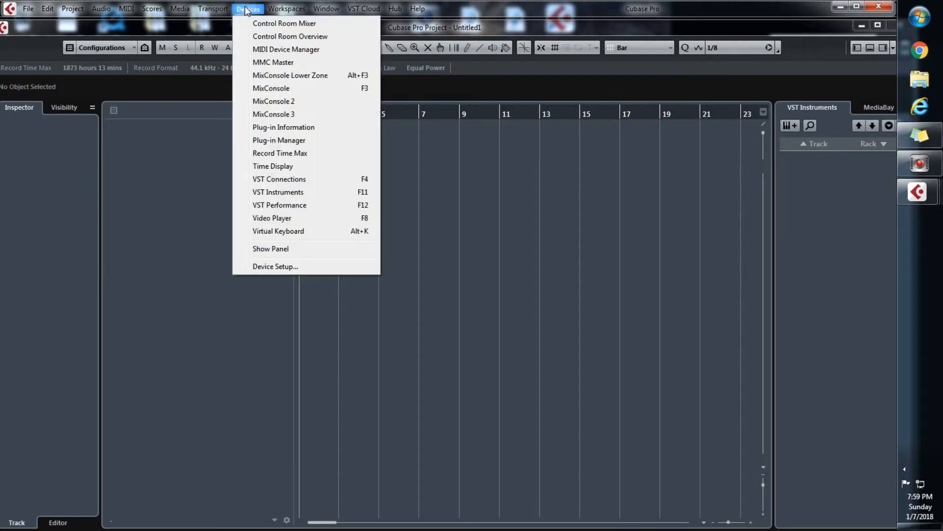
click(287, 195)
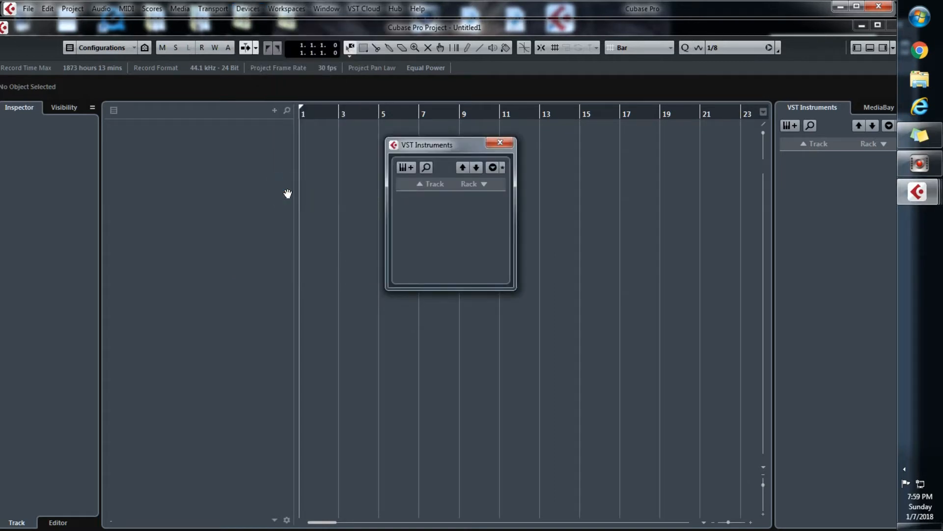
click(216, 9)
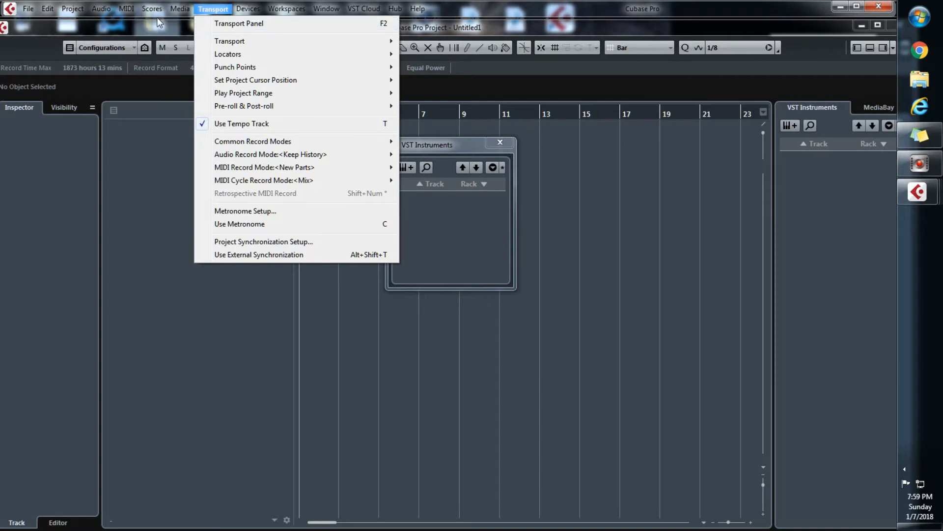
mouse_move(183, 6)
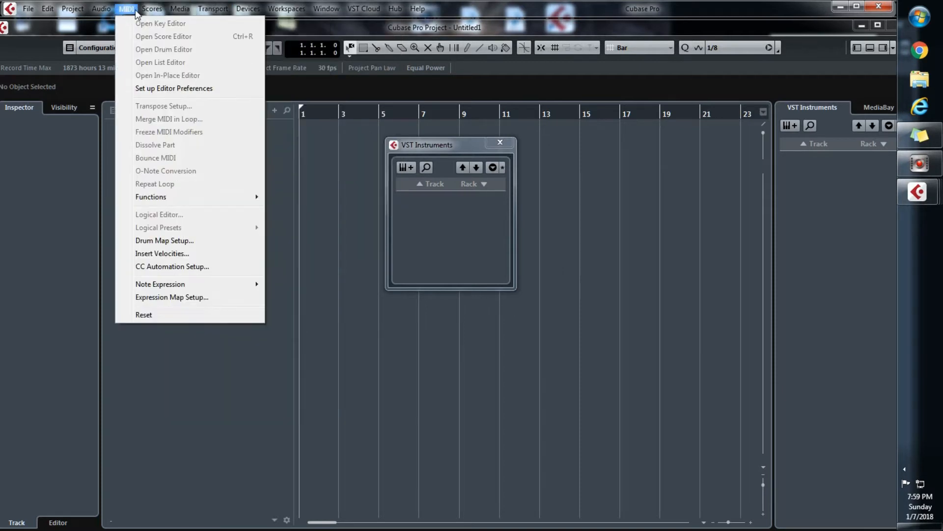
mouse_move(242, 10)
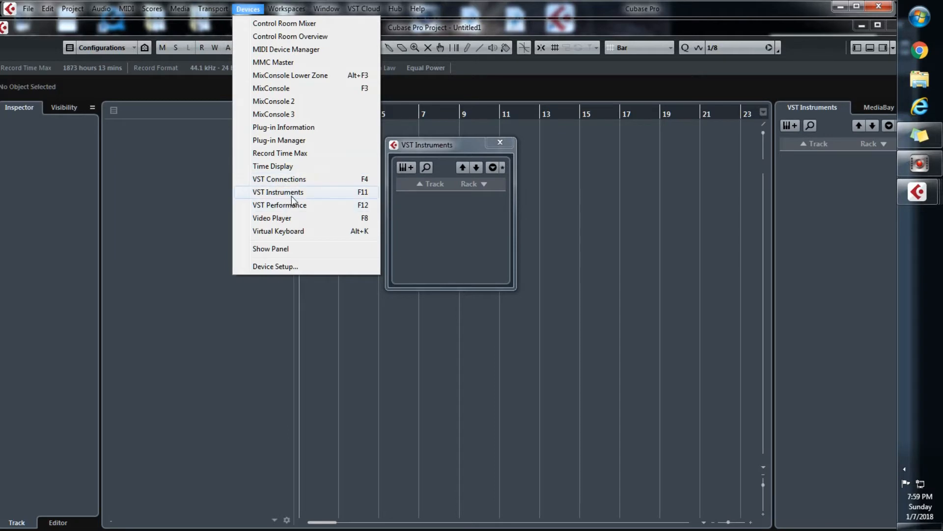
click(482, 228)
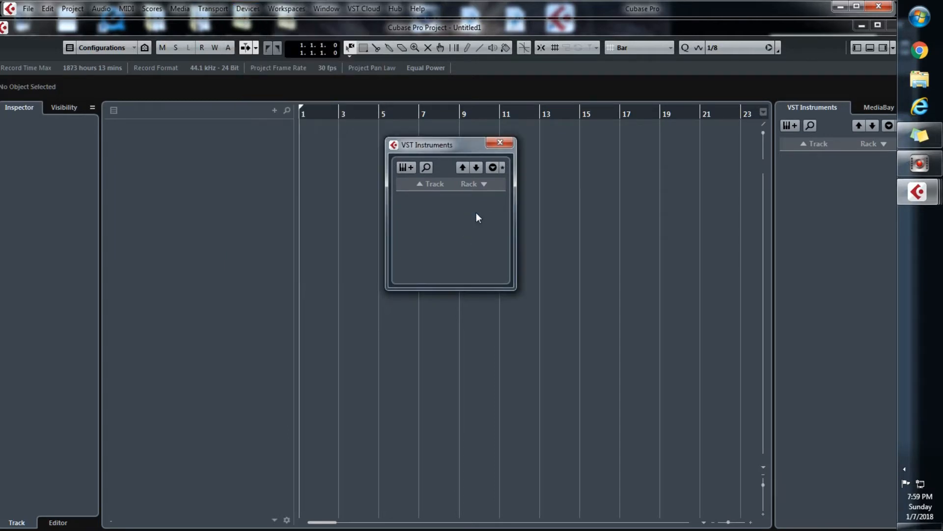
Add Kontakt 5 as a rack instrument and create a MIDI track assigned to it
click(485, 185)
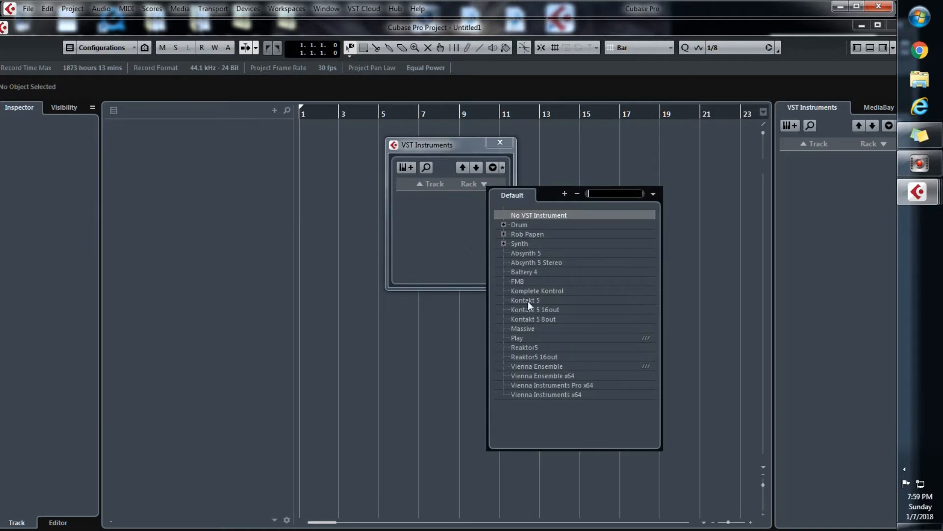
click(541, 300)
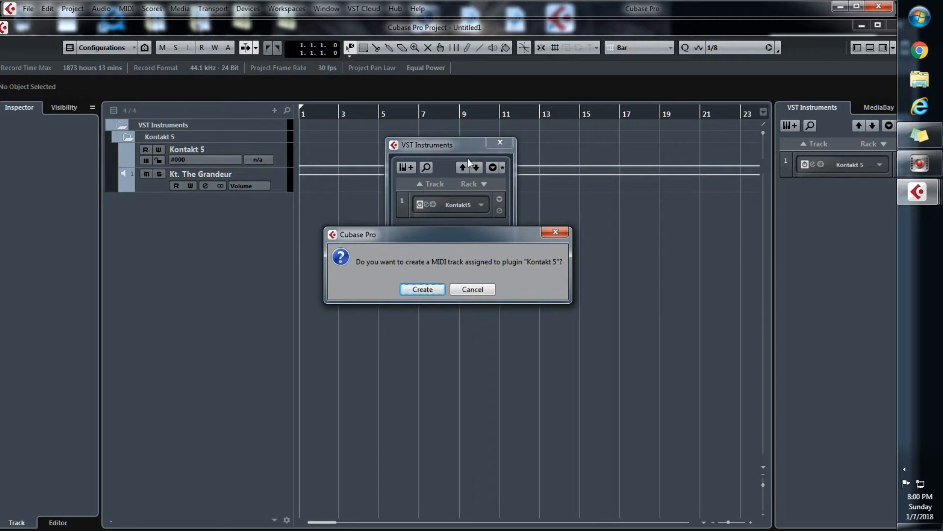
click(423, 290)
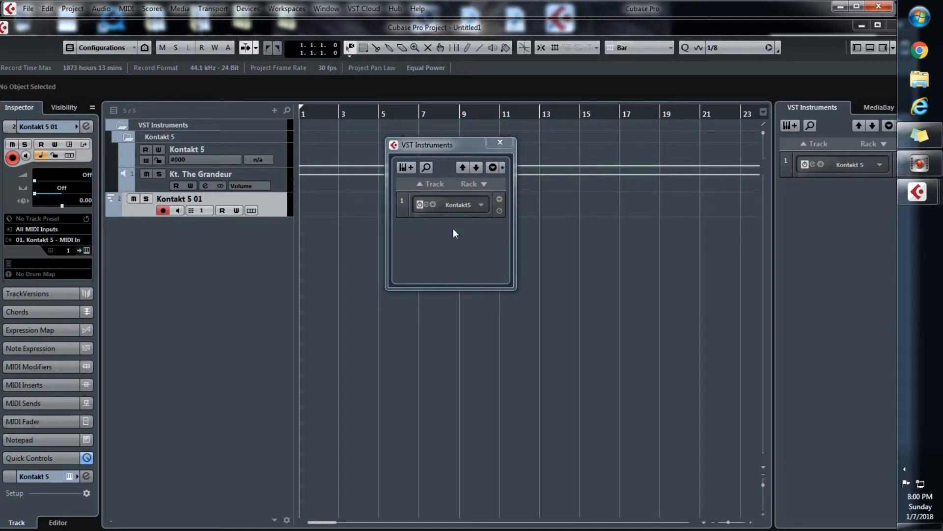
Open the Kontakt 5 editor from the MIDI track and load the JoeBrasws patch, replacing the current multi
click(87, 249)
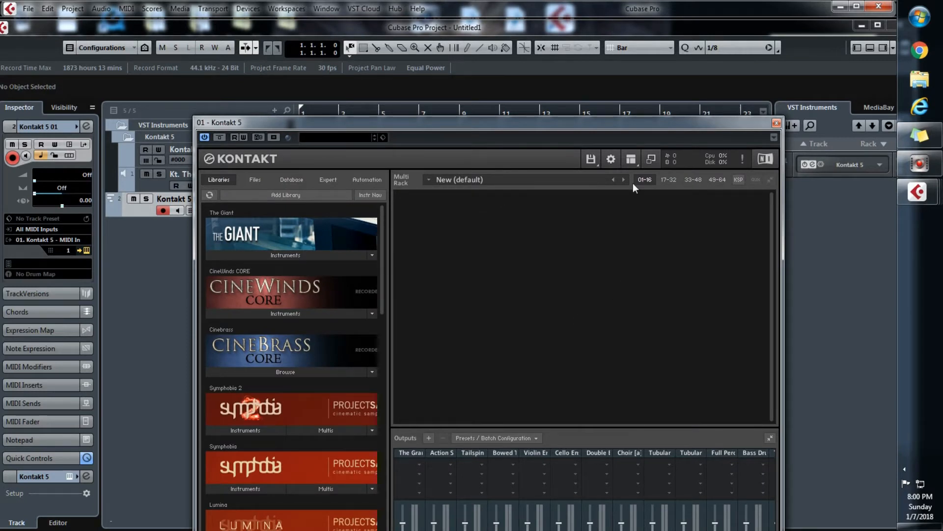
click(592, 160)
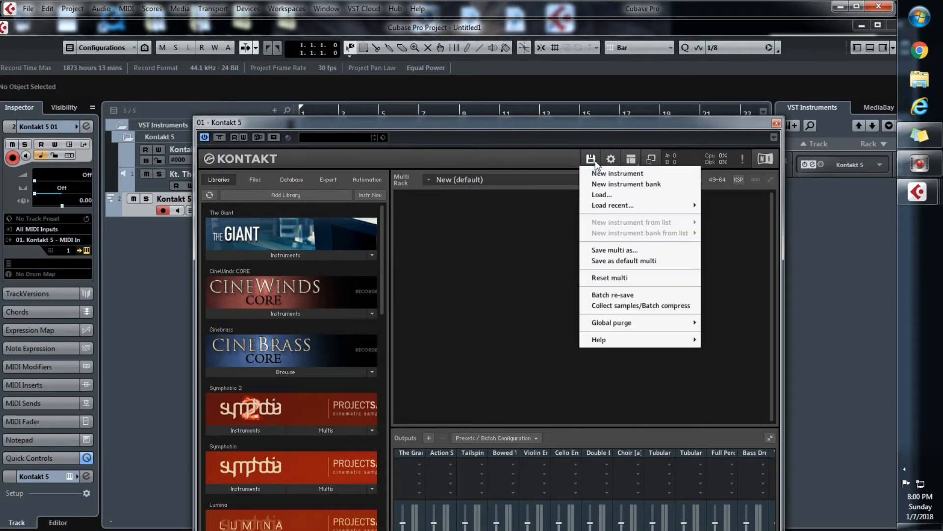
mouse_move(611, 211)
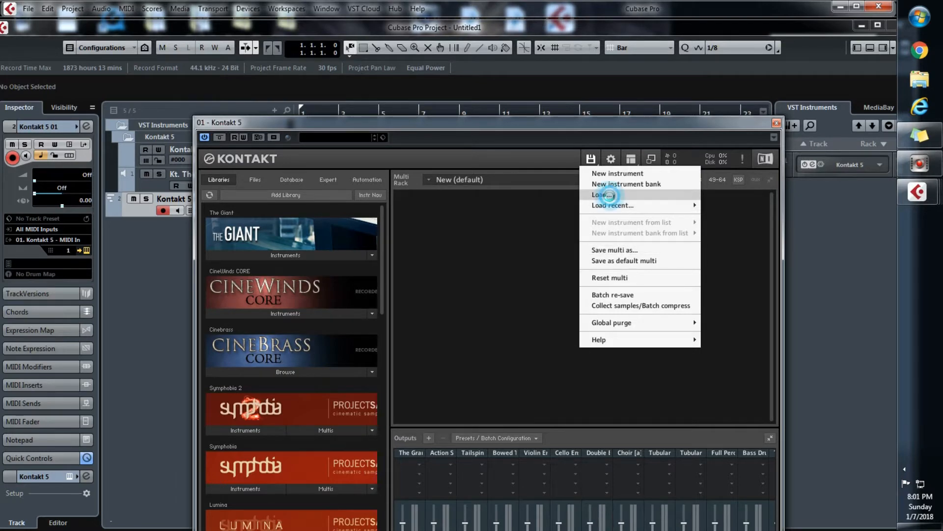
click(609, 195)
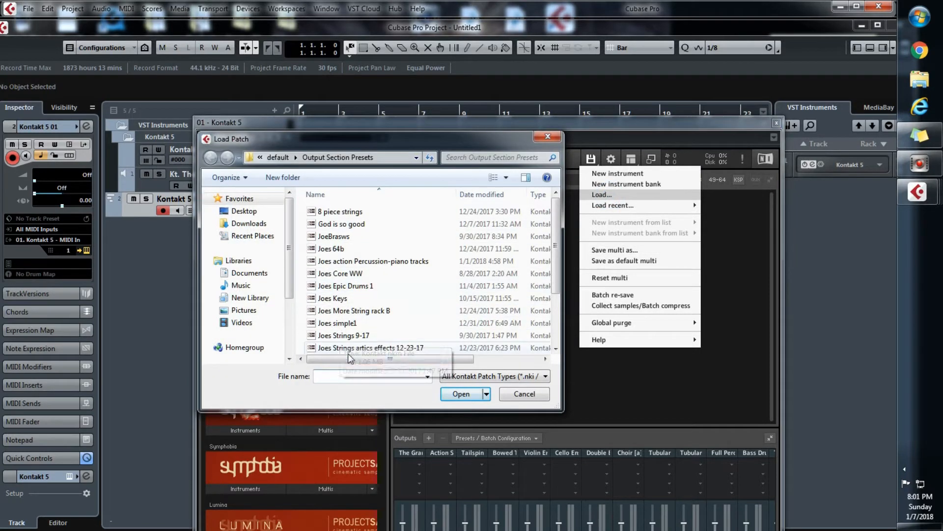
double_click(334, 237)
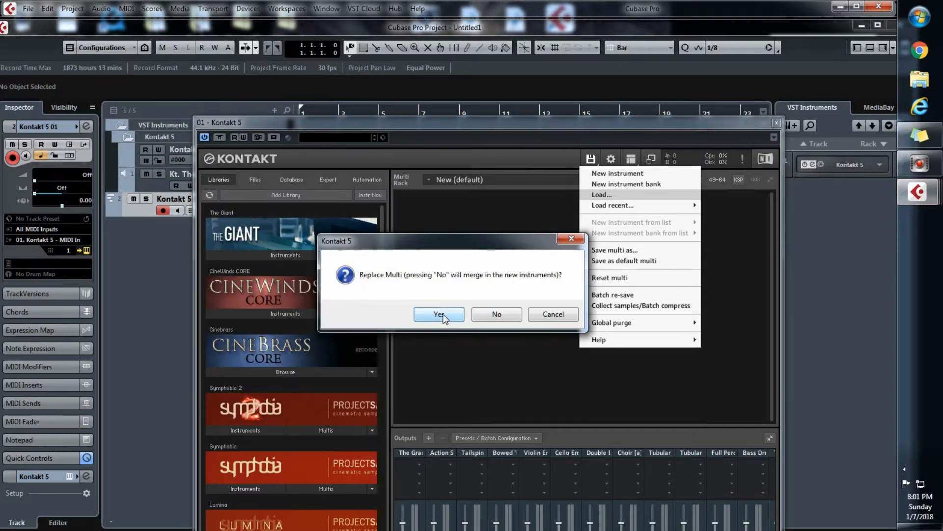
click(443, 313)
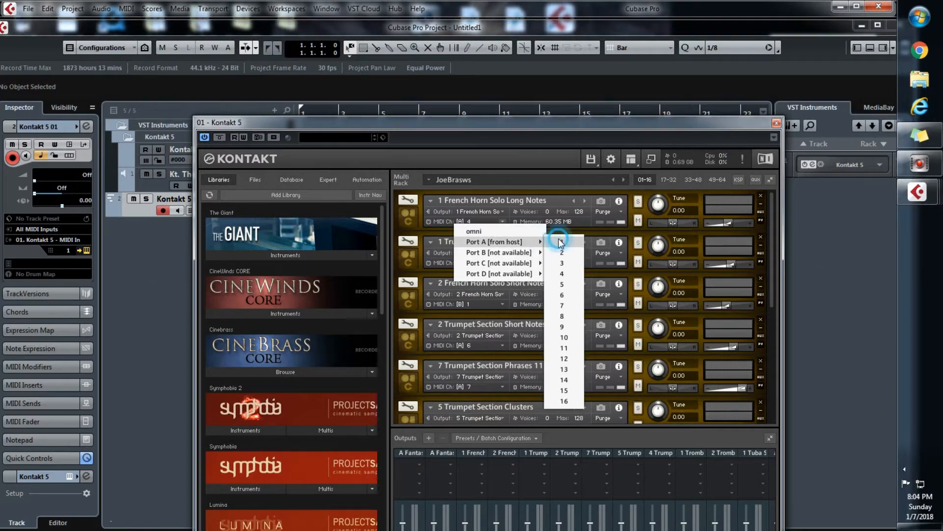
On Port A, set 1 French Horn Solo Long Notes to MIDI channel 1 and 2 French Horn Solo Short Notes to channel 3
click(560, 243)
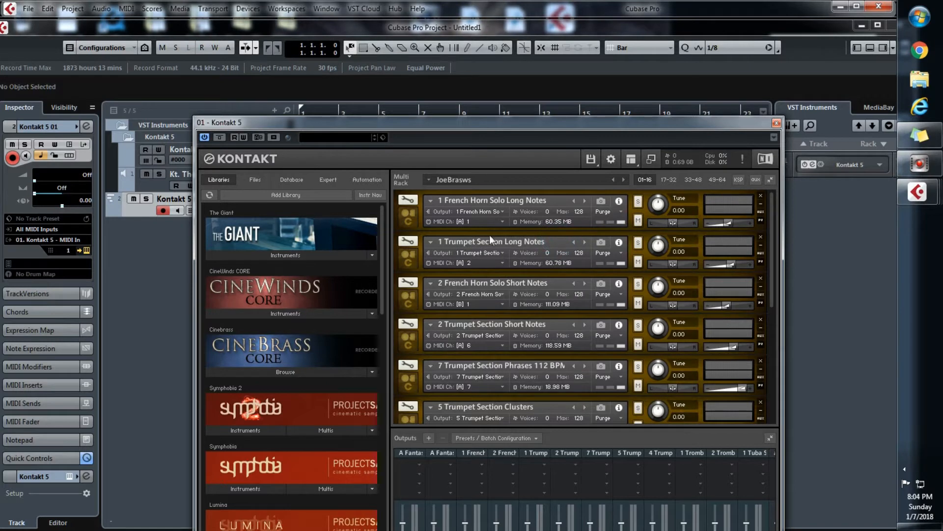
click(507, 304)
click(500, 306)
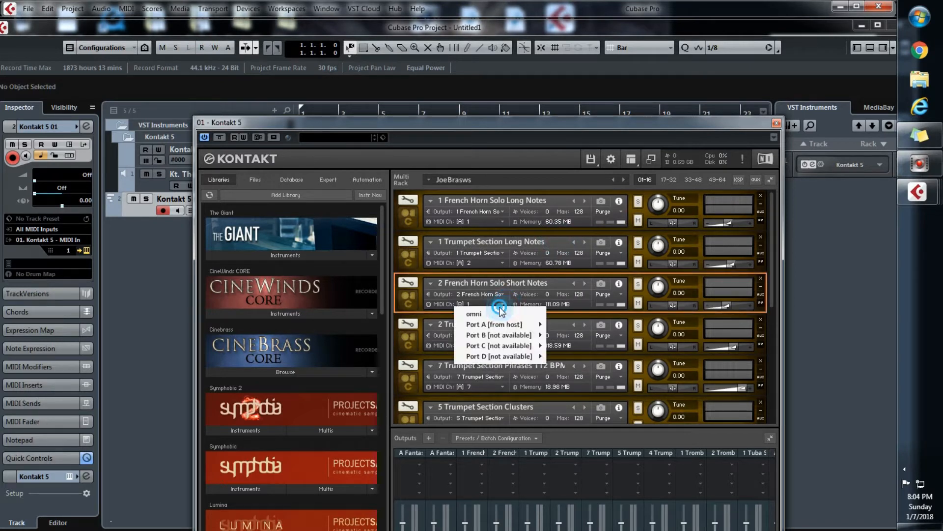
mouse_move(497, 326)
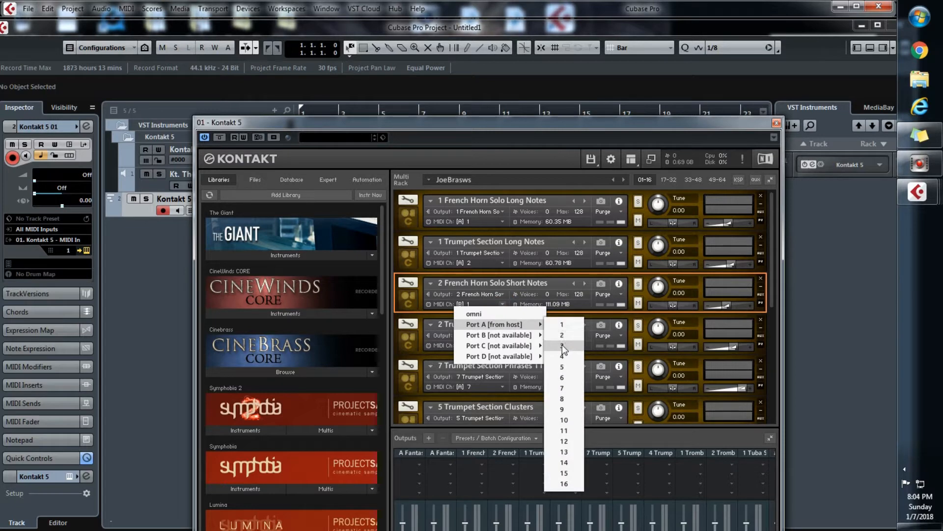
click(563, 345)
On Port A, set 2 Trumpet Section Short Notes to MIDI channel 4 and 7 Trumpet Section Phrases to channel 5
click(501, 344)
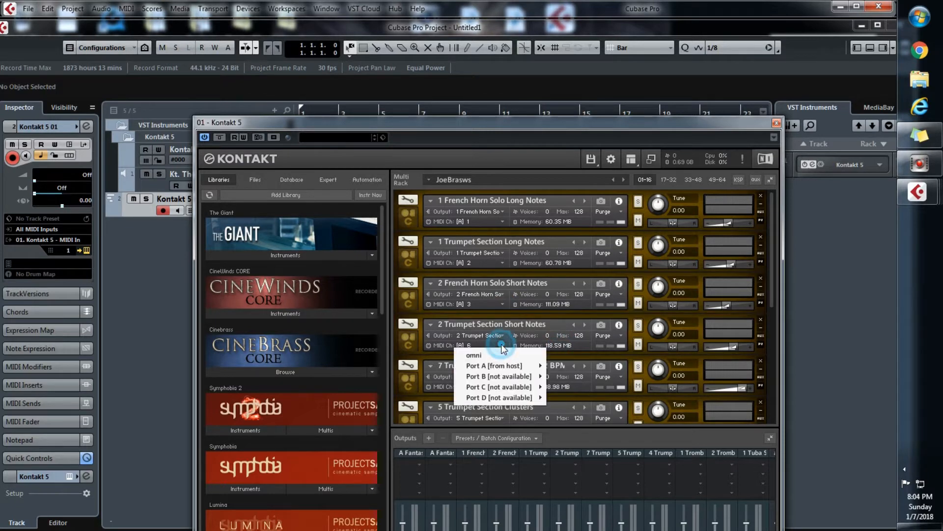
mouse_move(497, 366)
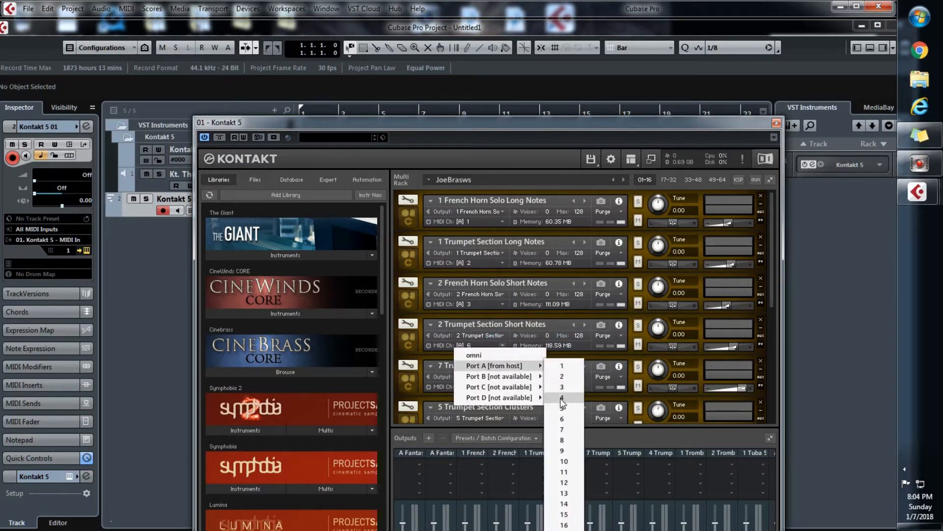
click(562, 397)
click(503, 387)
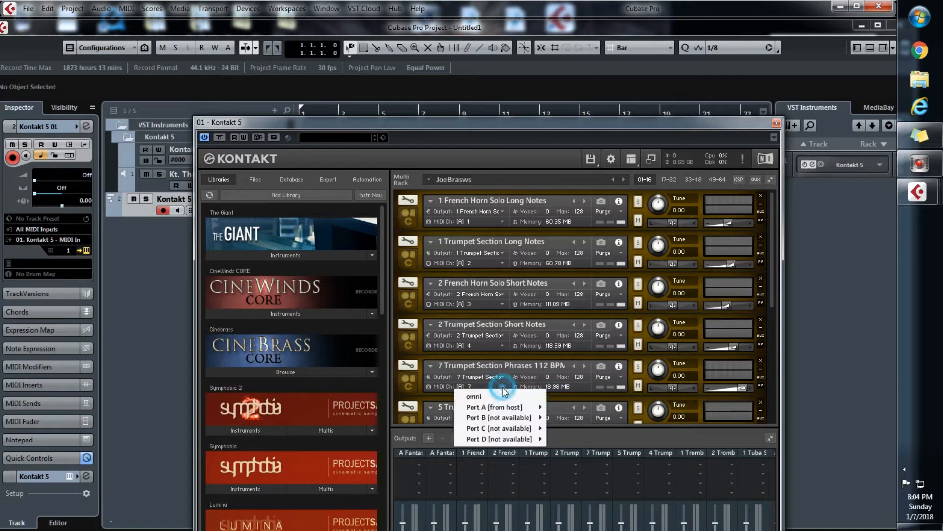
mouse_move(512, 409)
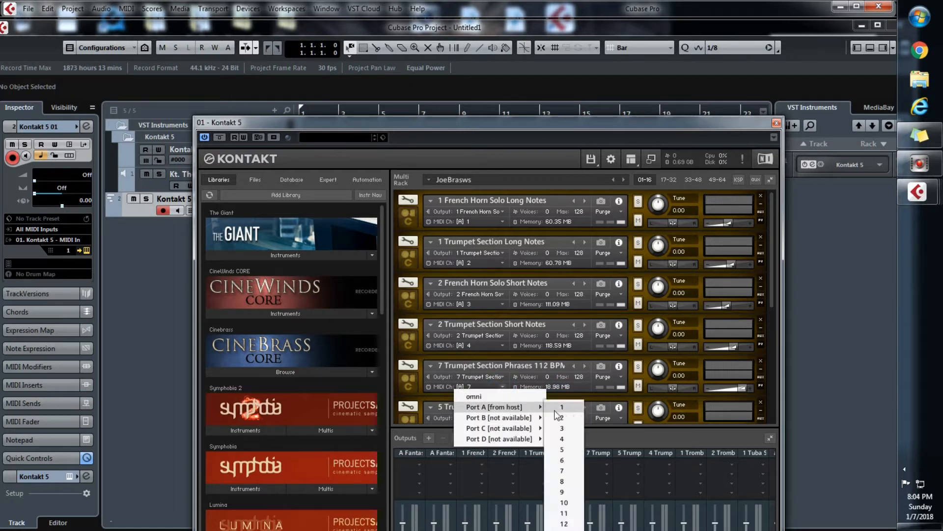
click(565, 452)
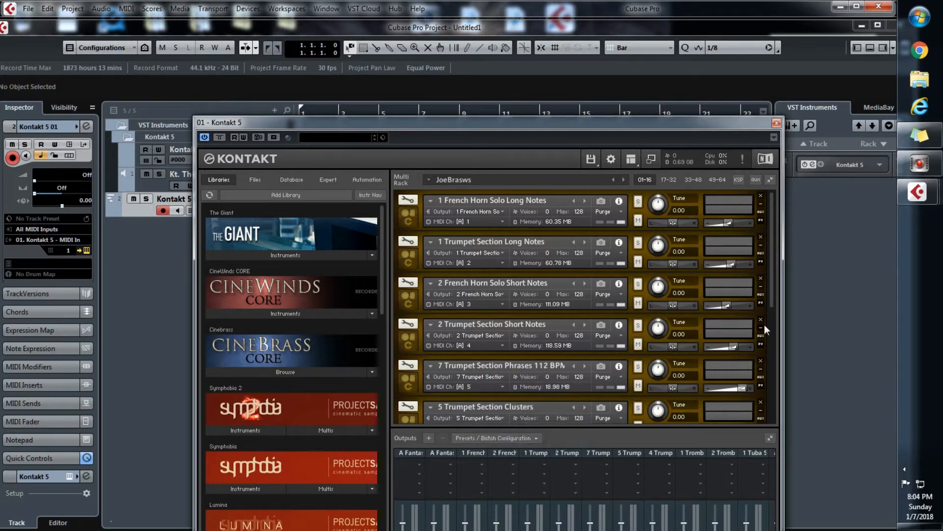
On Port A, set 5 Trumpet Section Clusters to MIDI channel 6 and 4 Trumpet Section Harmon Mutes to channel 7
drag(771, 302, 771, 361)
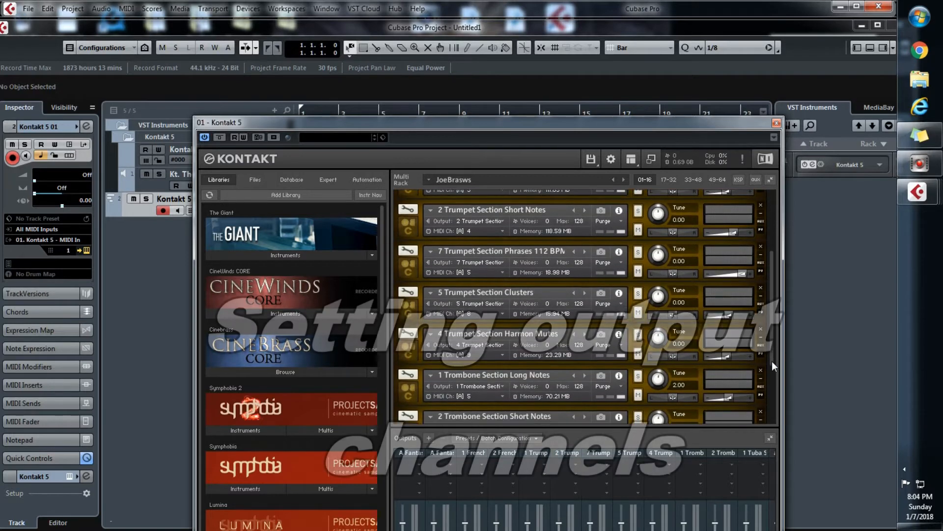
click(503, 314)
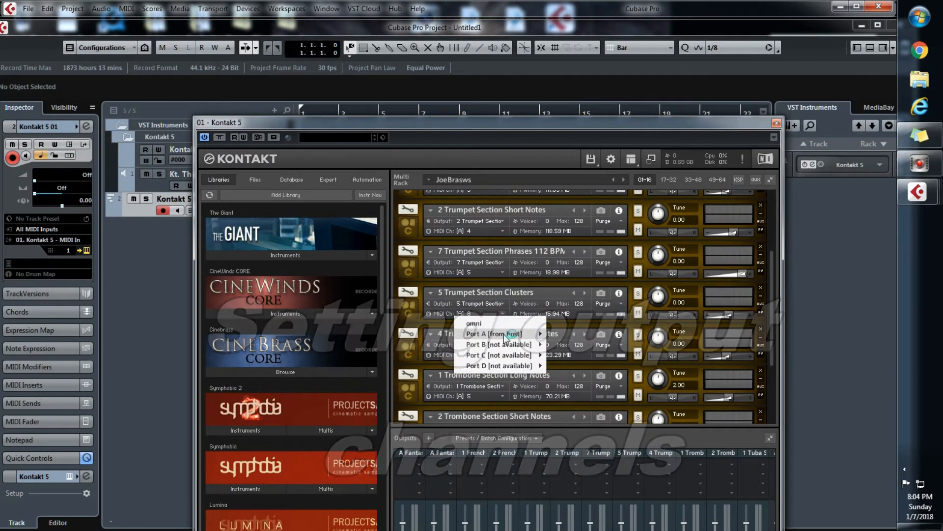
mouse_move(504, 334)
click(562, 387)
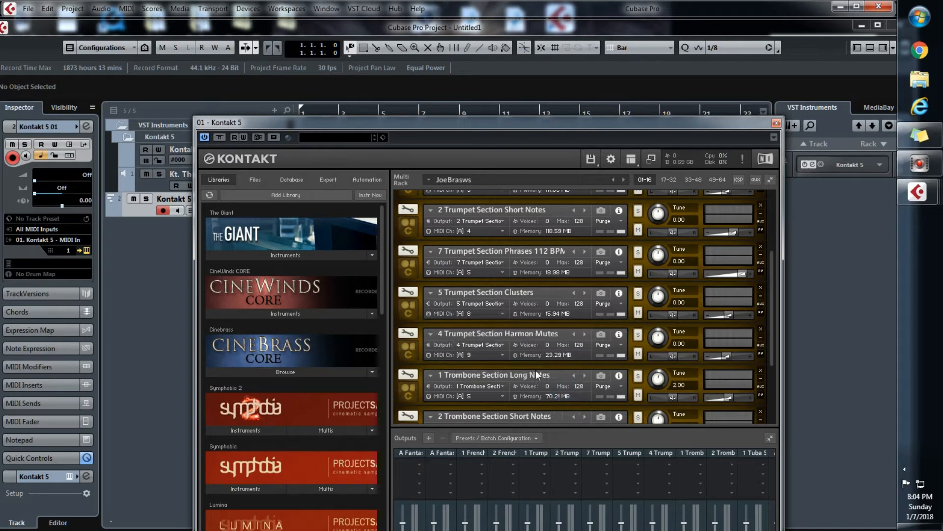
click(506, 355)
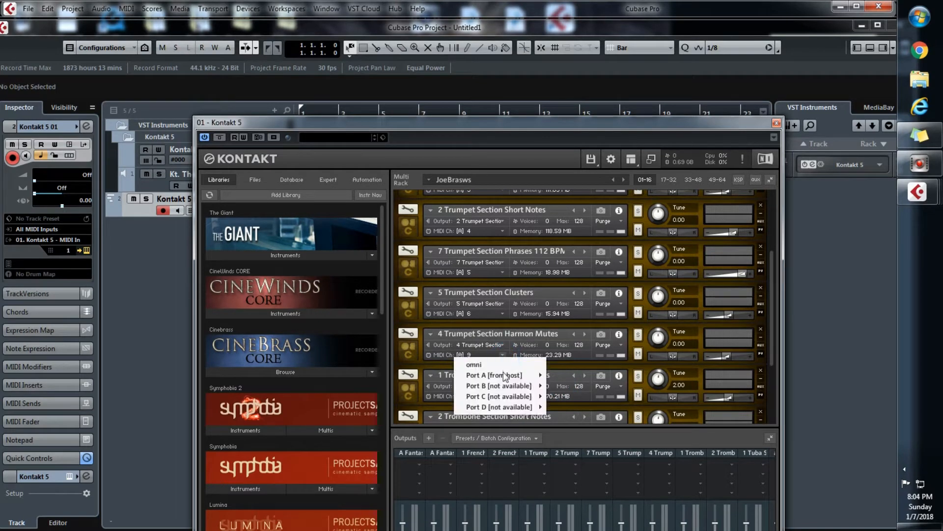
mouse_move(525, 376)
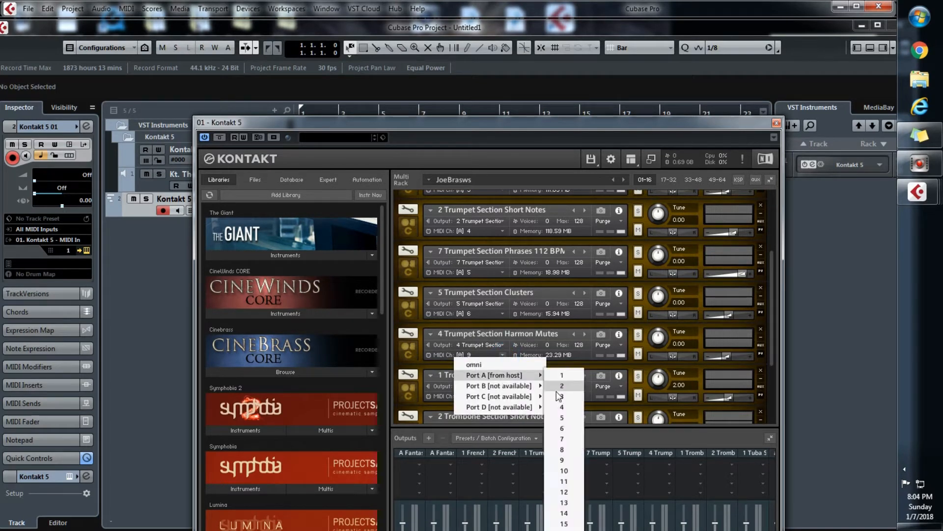
click(564, 438)
Set 1 Trombone Section Long Notes to MIDI channel 8 on Port A
click(505, 396)
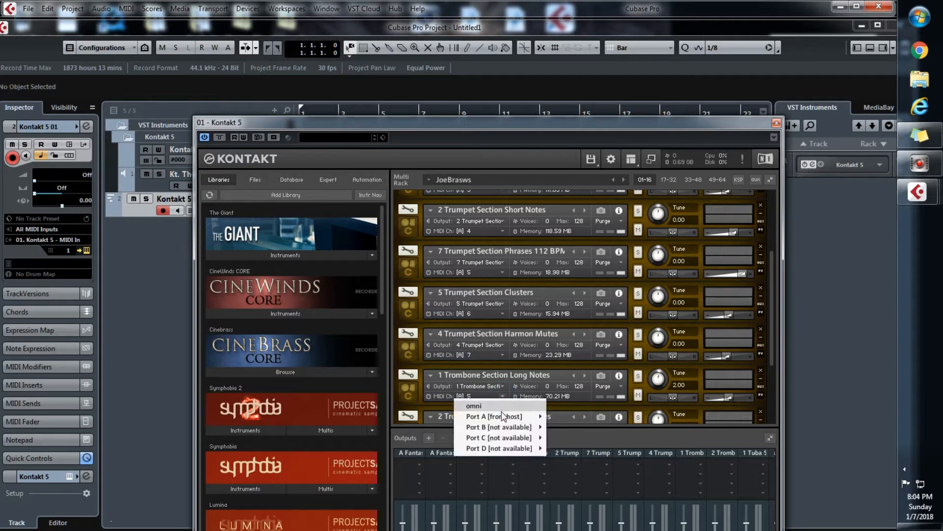
mouse_move(504, 417)
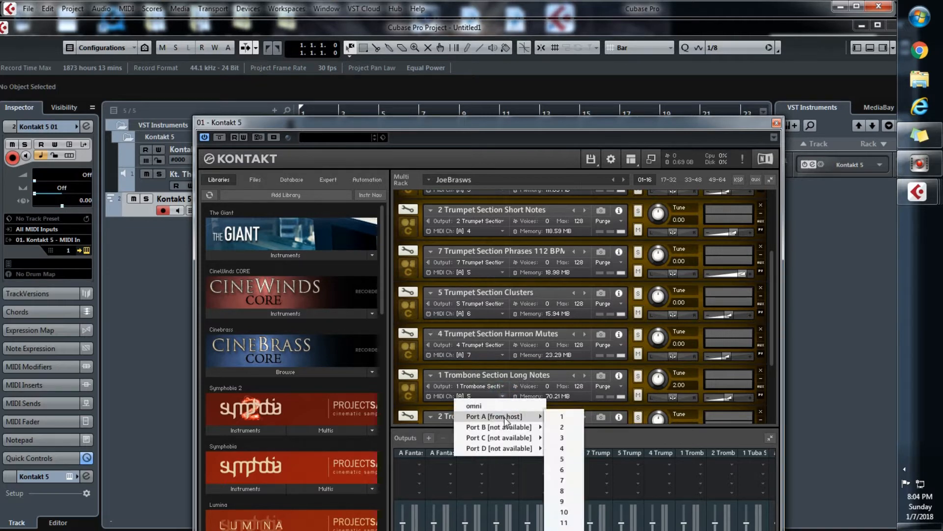
click(565, 491)
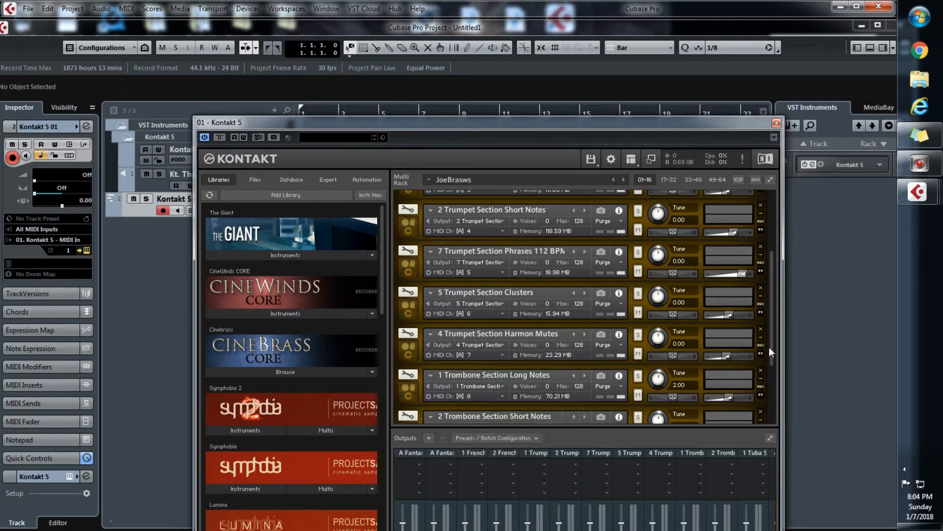
On Port A, set 2 Trombone Section Short Notes to MIDI channel 9 and 1 Tuba Solo Long Notes to channel 10
drag(773, 352, 775, 393)
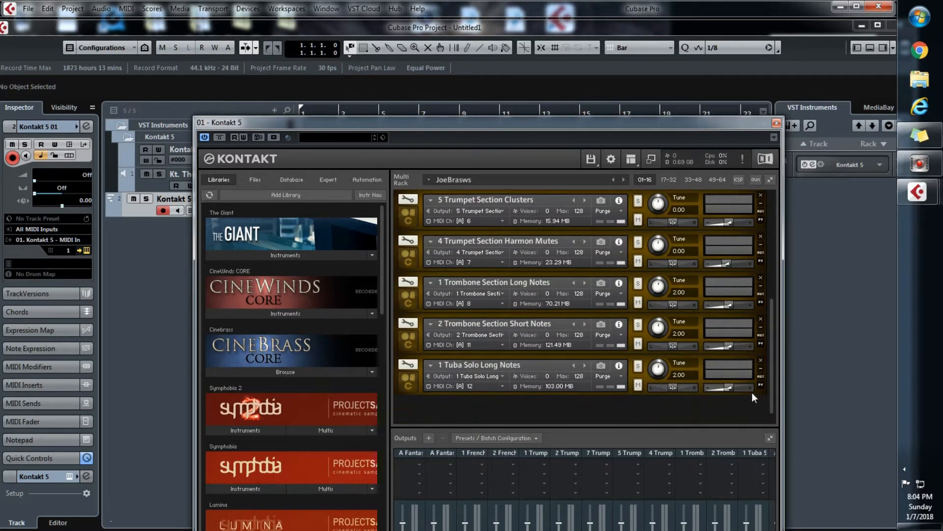
click(502, 345)
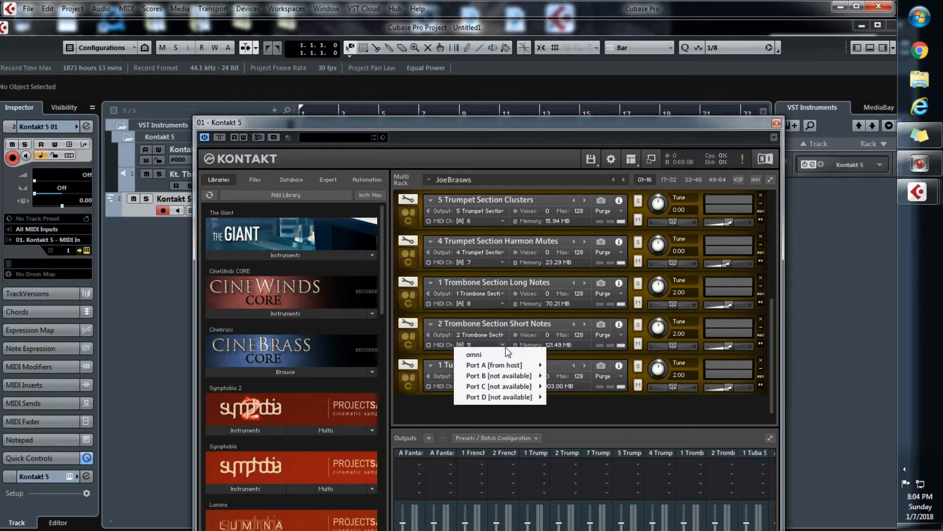
mouse_move(510, 365)
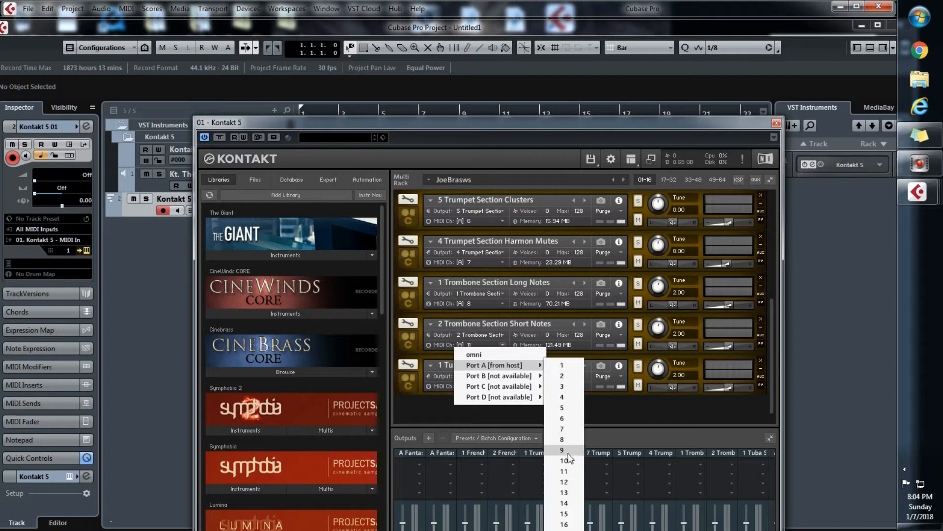
click(563, 450)
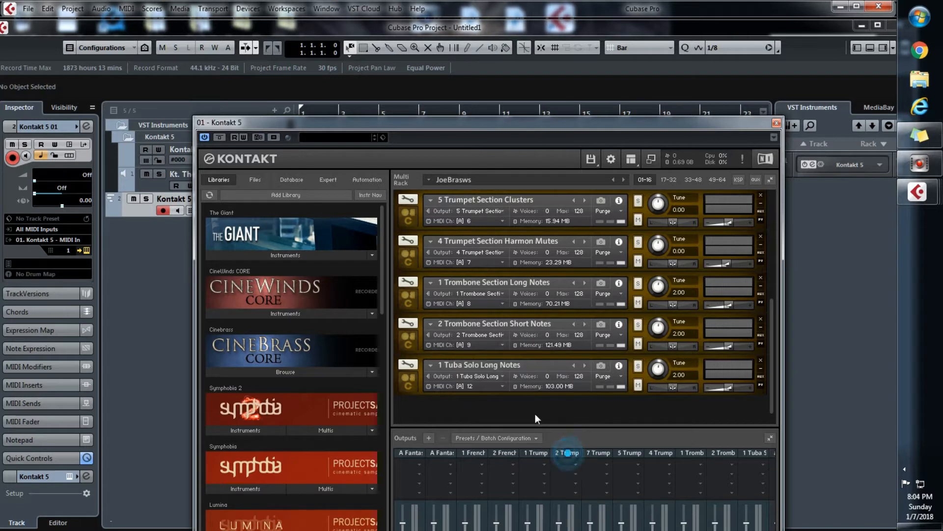
click(503, 387)
mouse_move(513, 407)
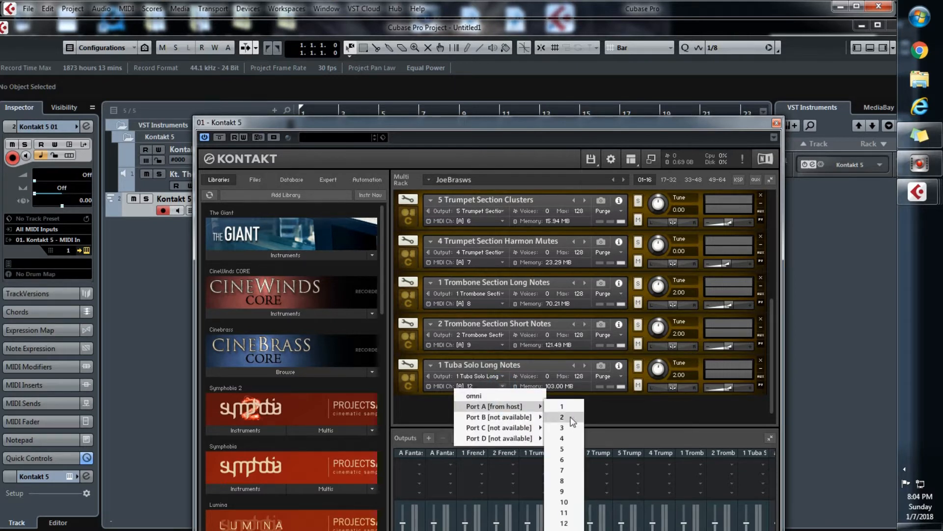
click(564, 502)
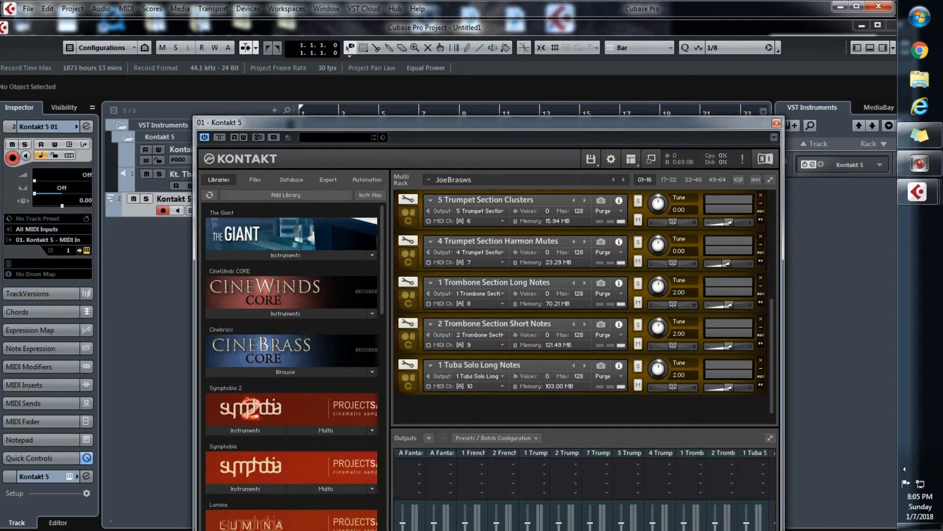
drag(771, 371, 780, 244)
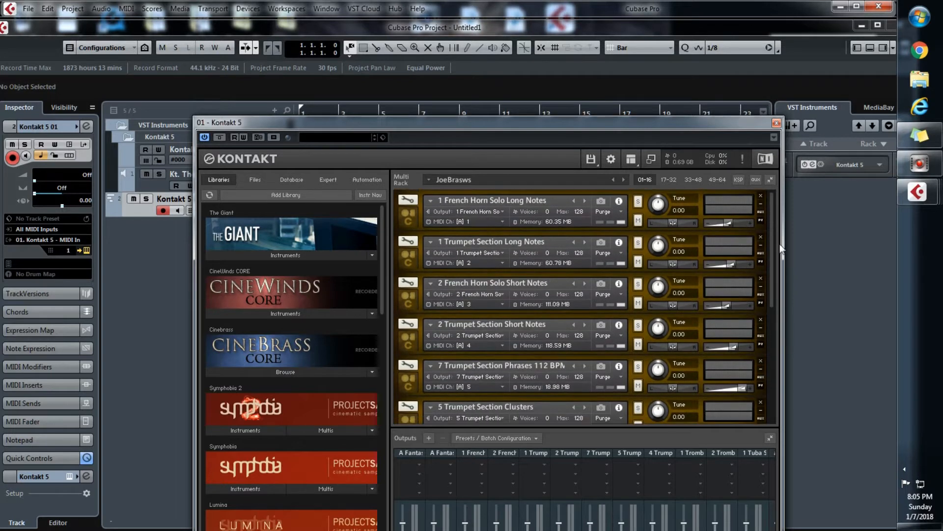
click(504, 220)
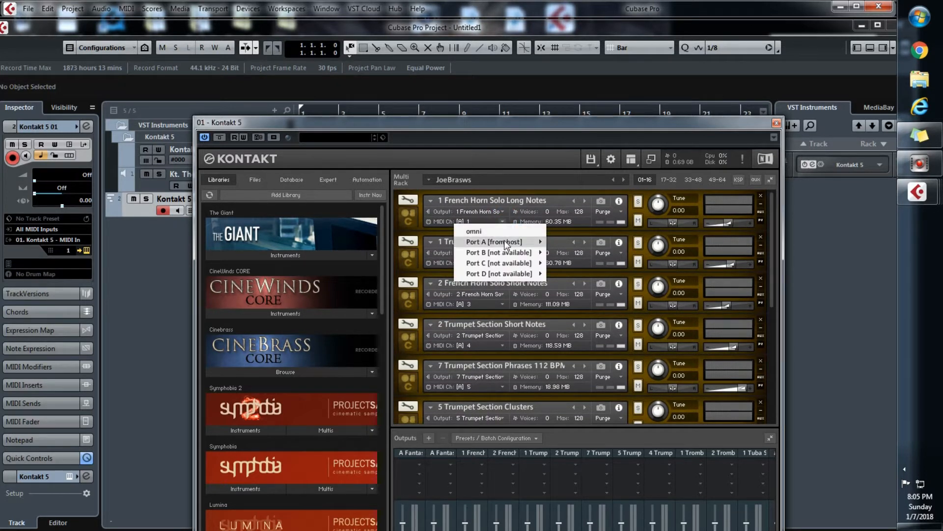
mouse_move(507, 245)
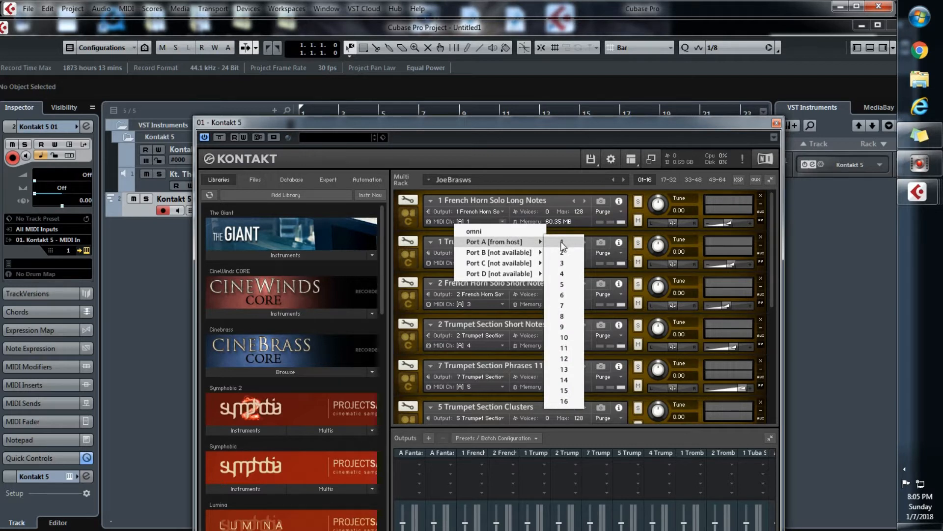
click(413, 225)
click(409, 221)
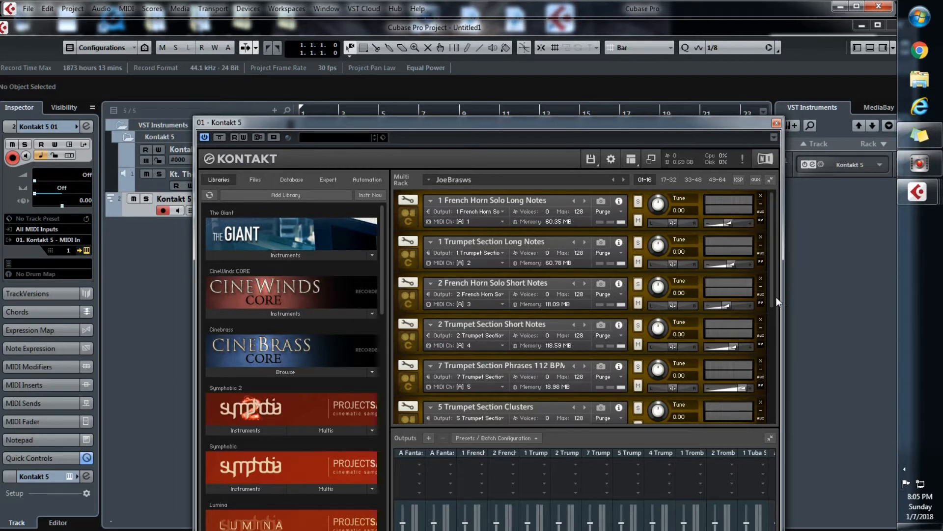
Clear Kontakt's output section and create one individual channel for each loaded instrument with the batch function, then close the Kontakt window
click(524, 440)
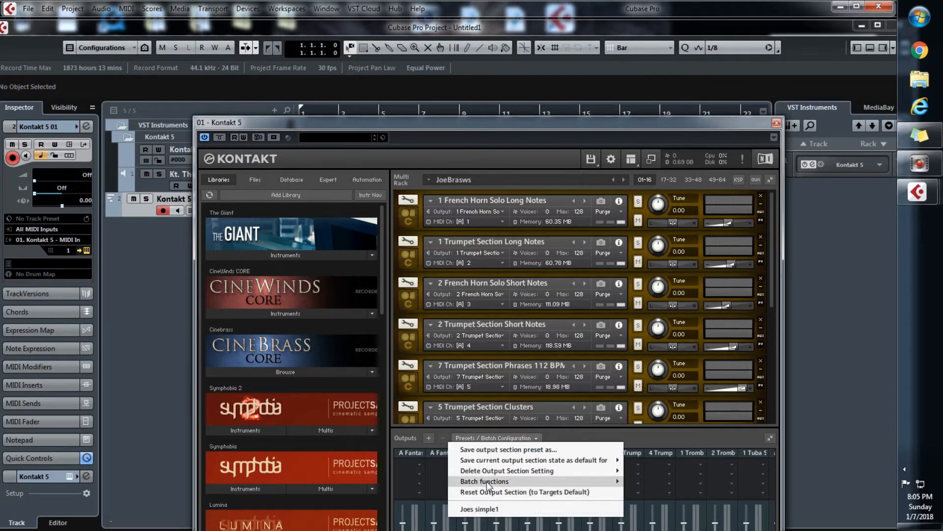
mouse_move(489, 481)
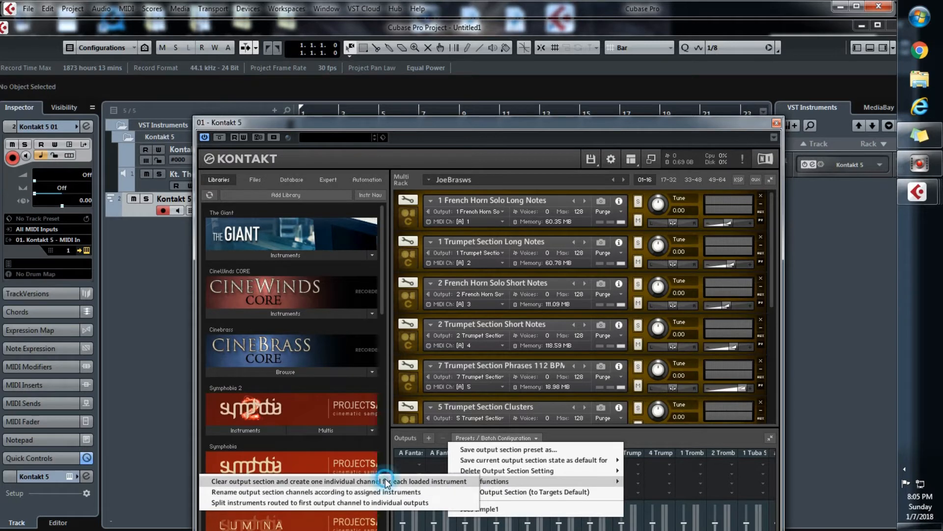
click(346, 482)
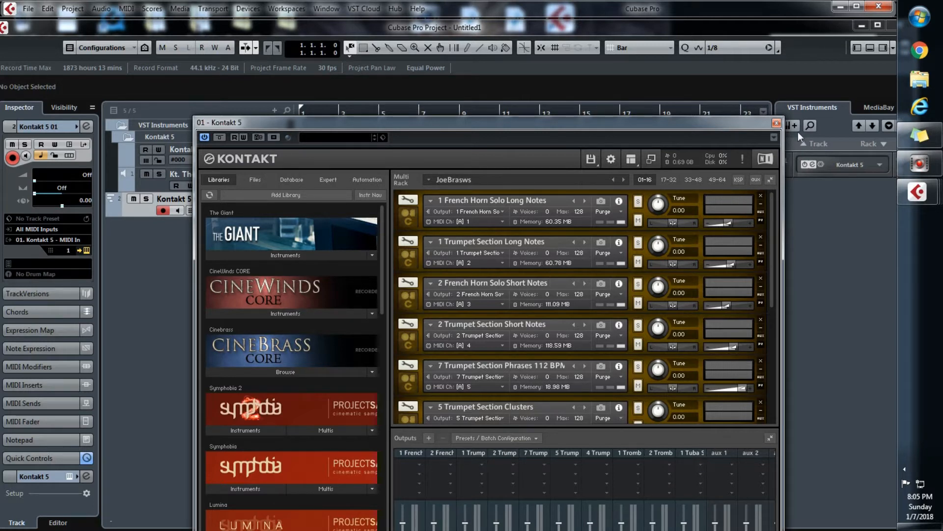
click(776, 123)
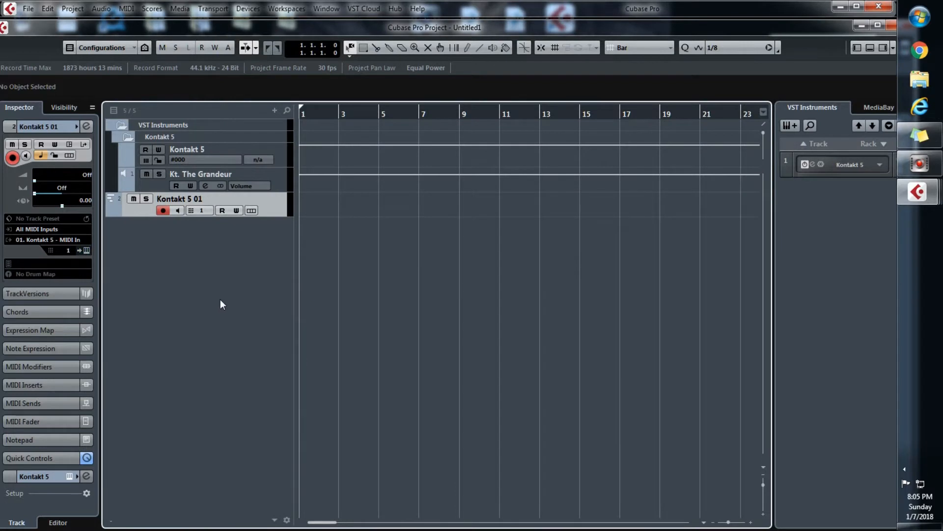
Activate all outputs of the Kontakt 5 rack instrument in VST Instruments and close the rack window
click(247, 11)
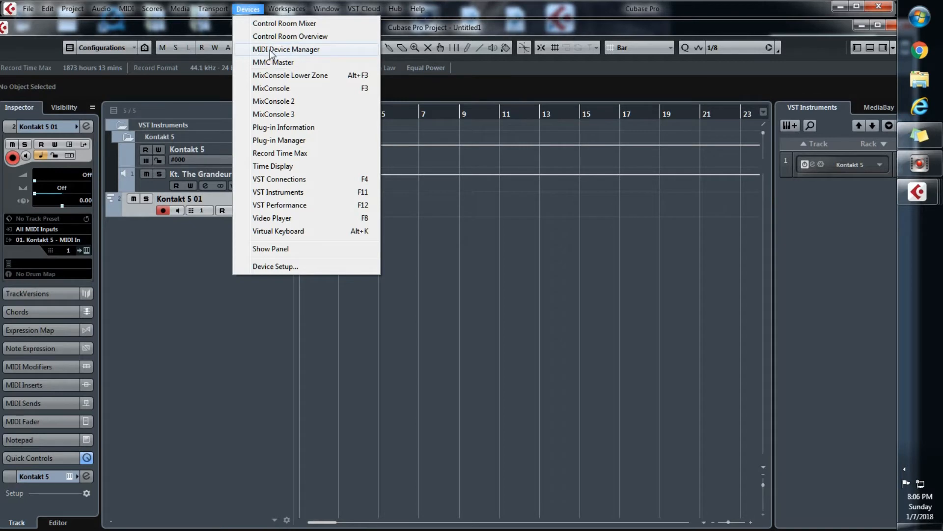
click(307, 191)
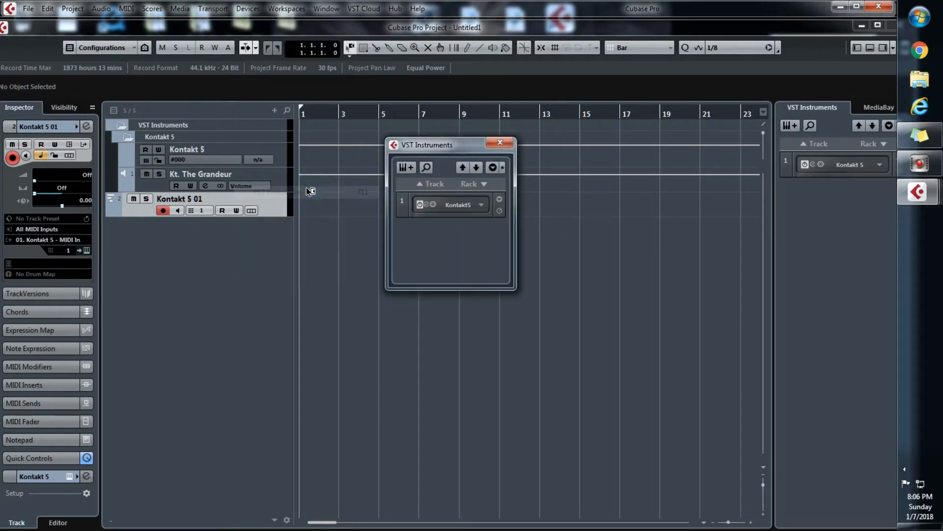
click(482, 207)
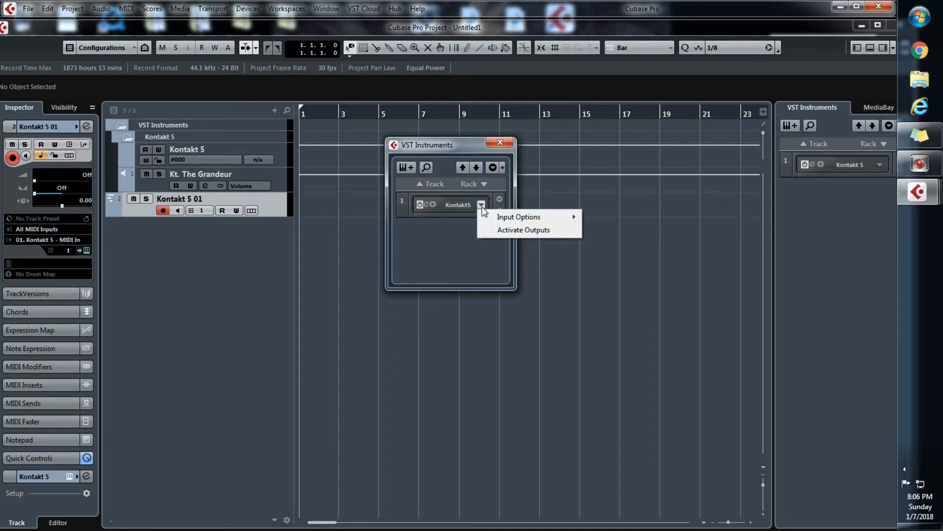
click(525, 234)
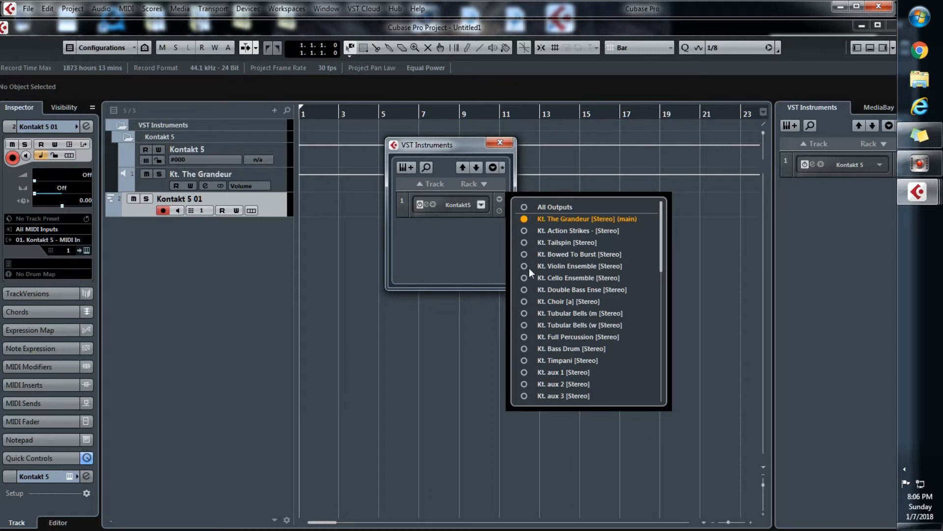
click(523, 207)
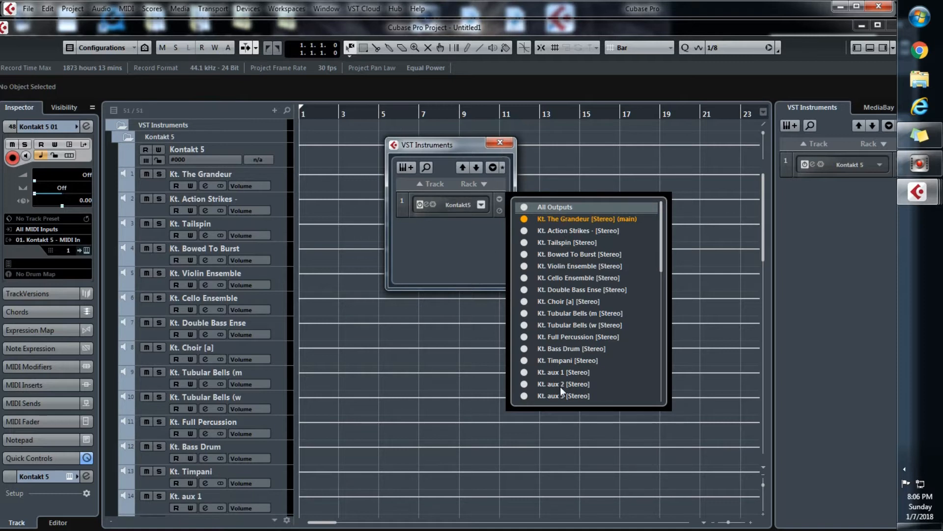
click(502, 143)
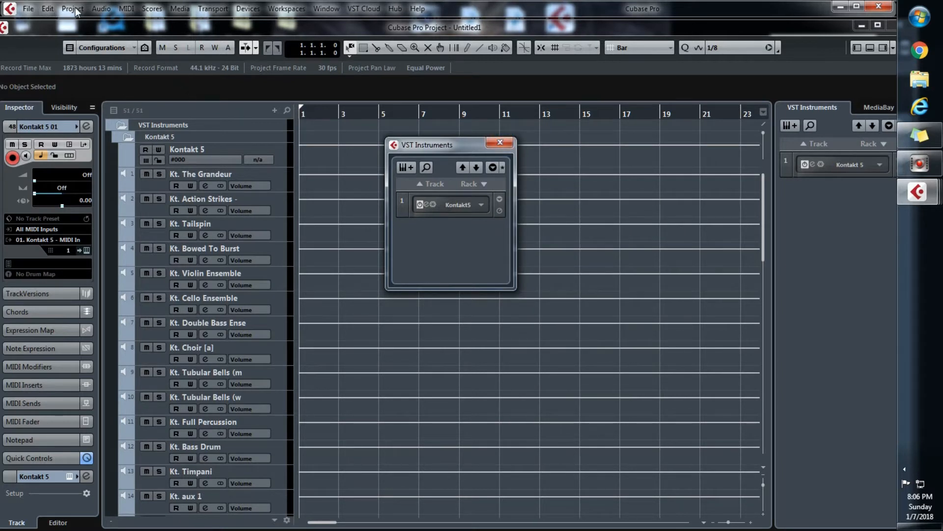
click(503, 143)
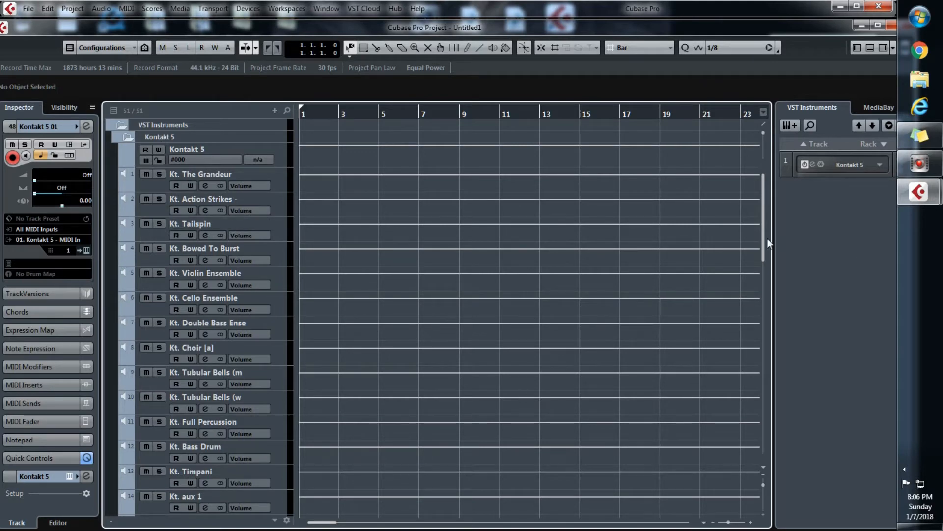
Add 10 MIDI tracks to the project
drag(762, 240, 735, 464)
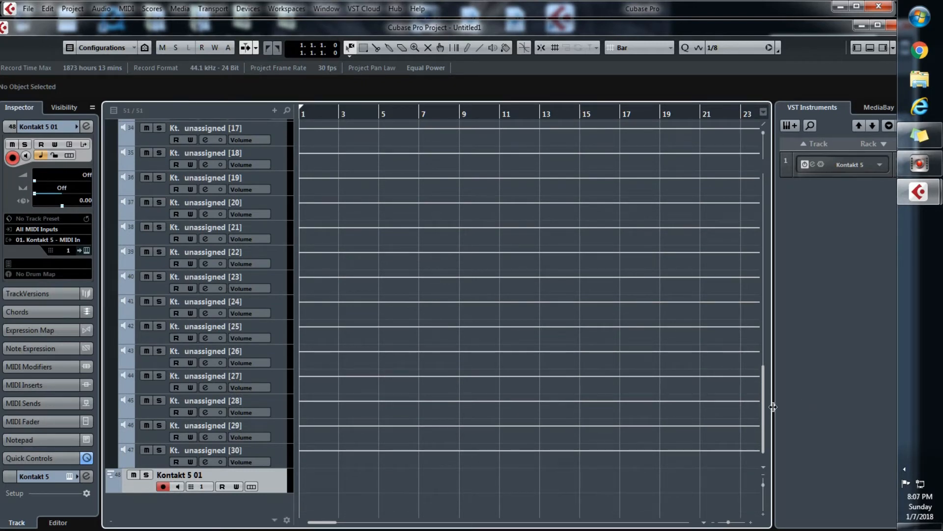
drag(765, 409, 661, 164)
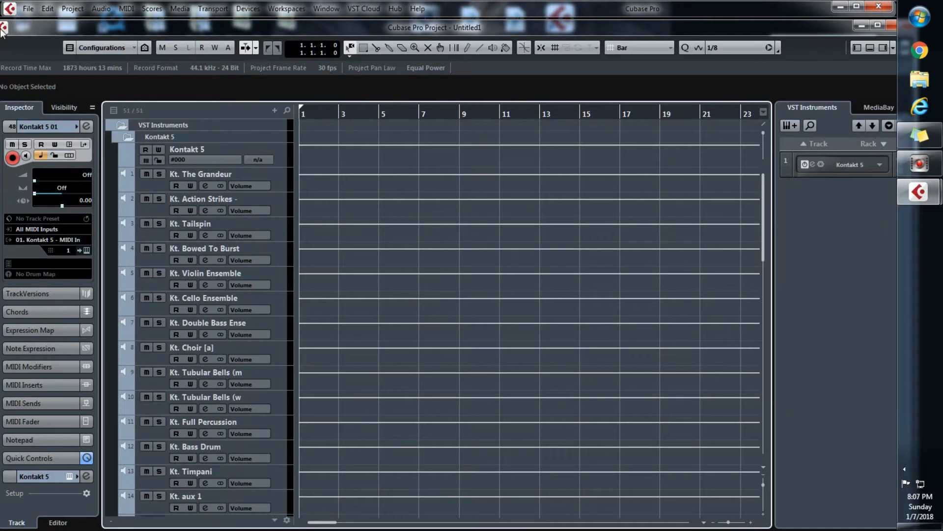
click(70, 10)
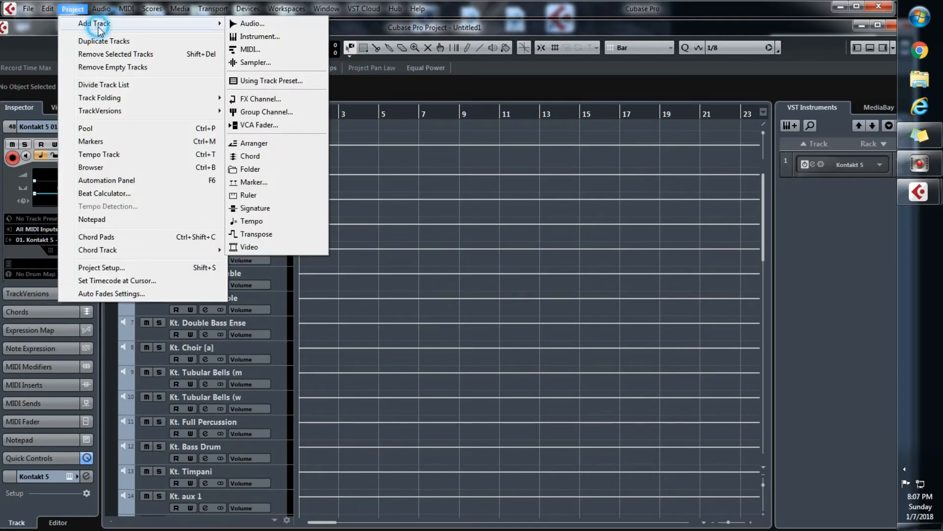
mouse_move(328, 9)
mouse_move(73, 9)
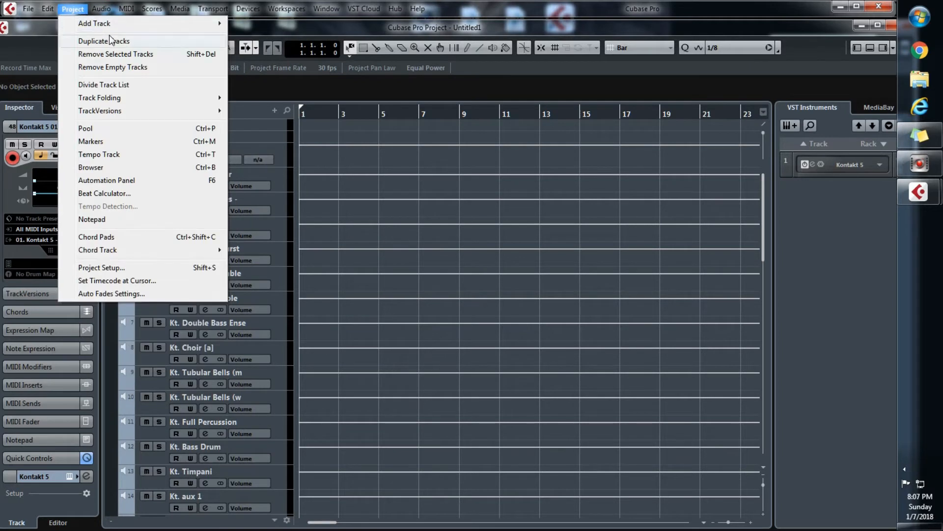
mouse_move(102, 27)
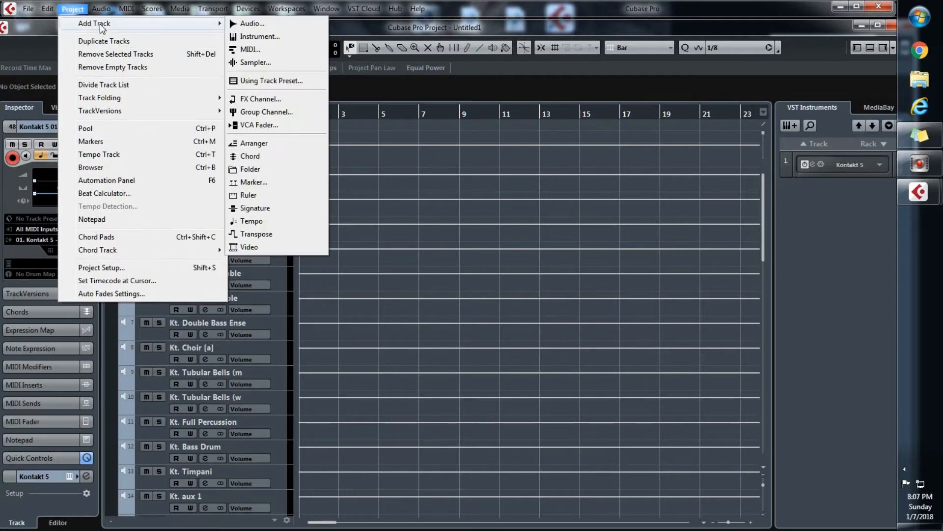
click(297, 48)
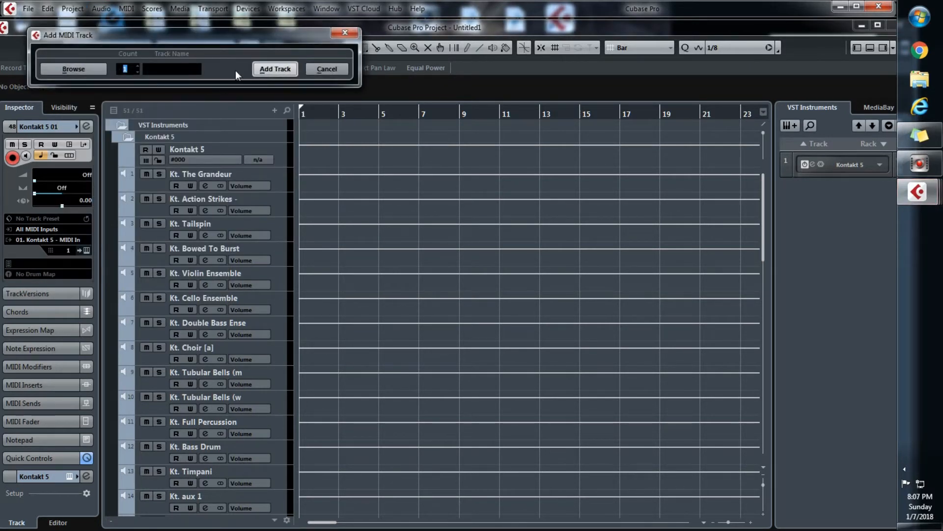
text(10)
key(Return)
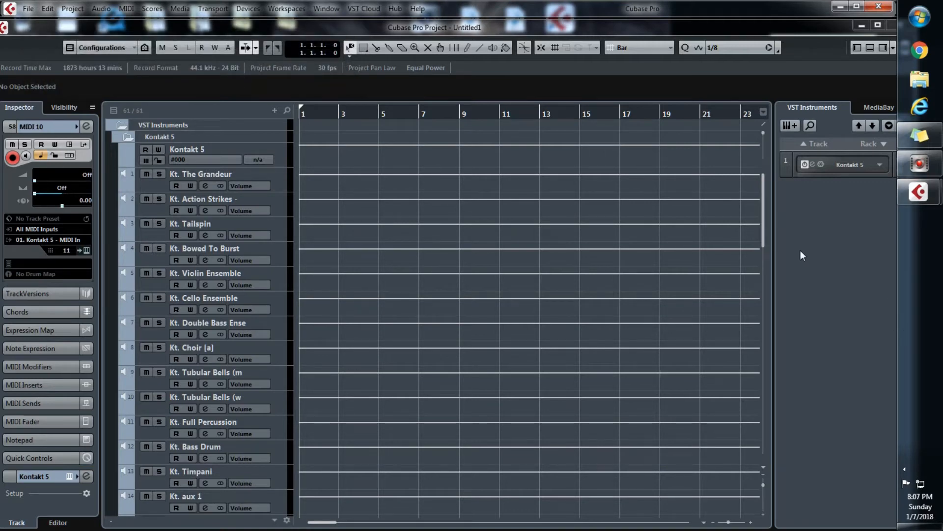
Move tracks MIDI 01 through MIDI 10 together into the Kontakt 5 folder, directly below Kt. Violin Ensemble
drag(762, 234, 736, 441)
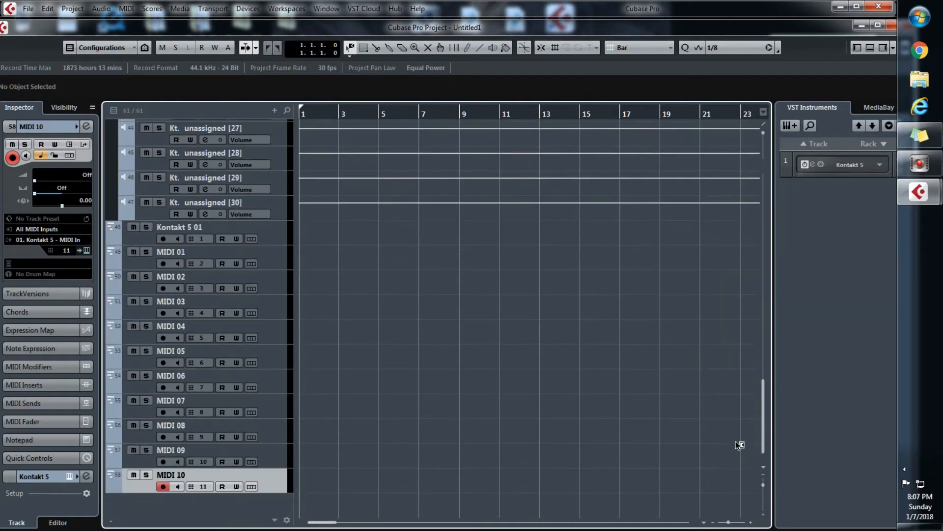
click(271, 238)
click(273, 258)
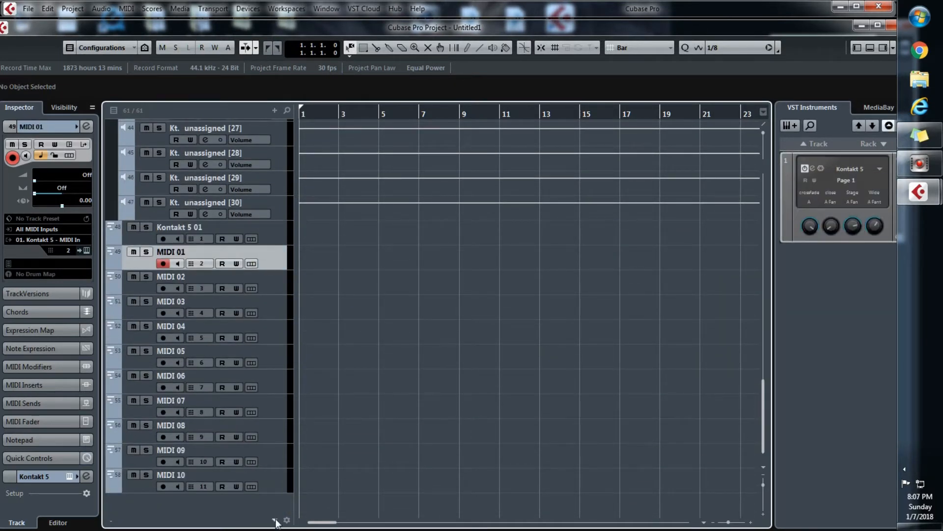
shift+click(272, 485)
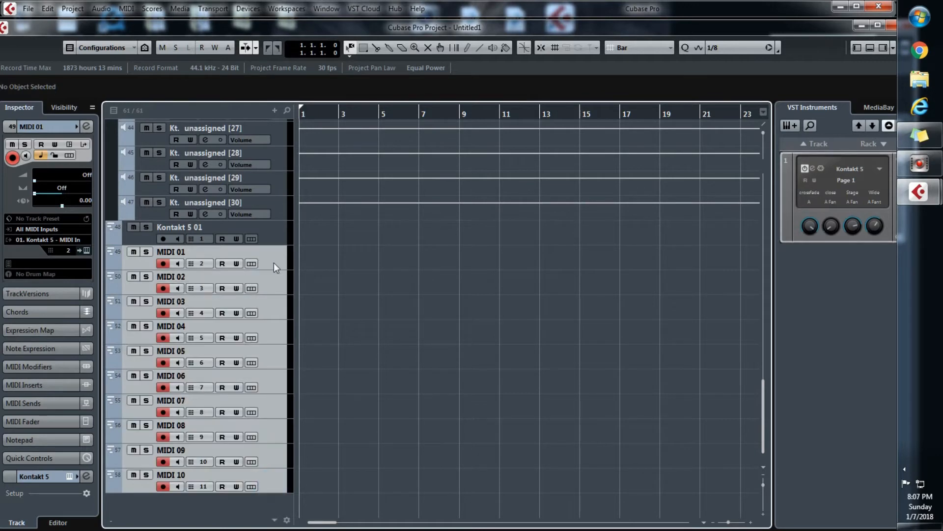
drag(274, 262, 229, 302)
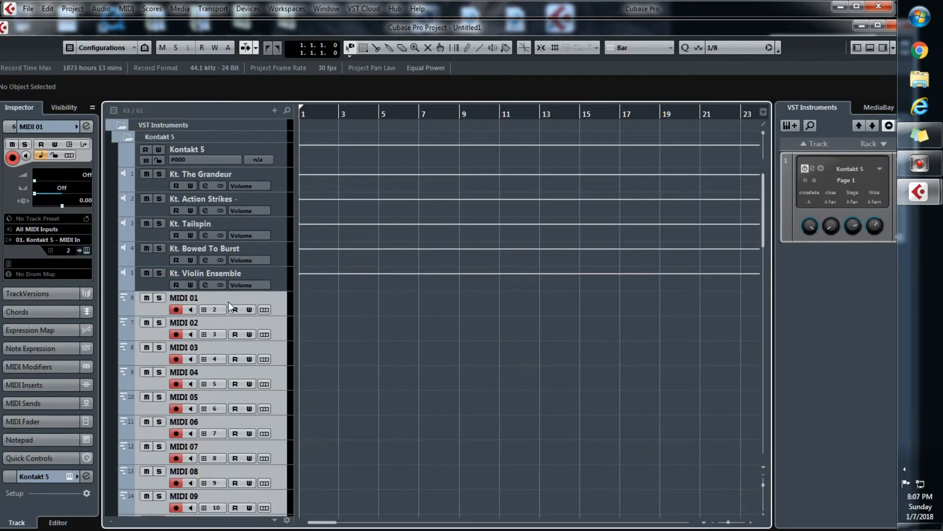
click(319, 305)
Move track MIDI 01 directly below Kt. The Grandeur and set its MIDI channel to 1
click(280, 305)
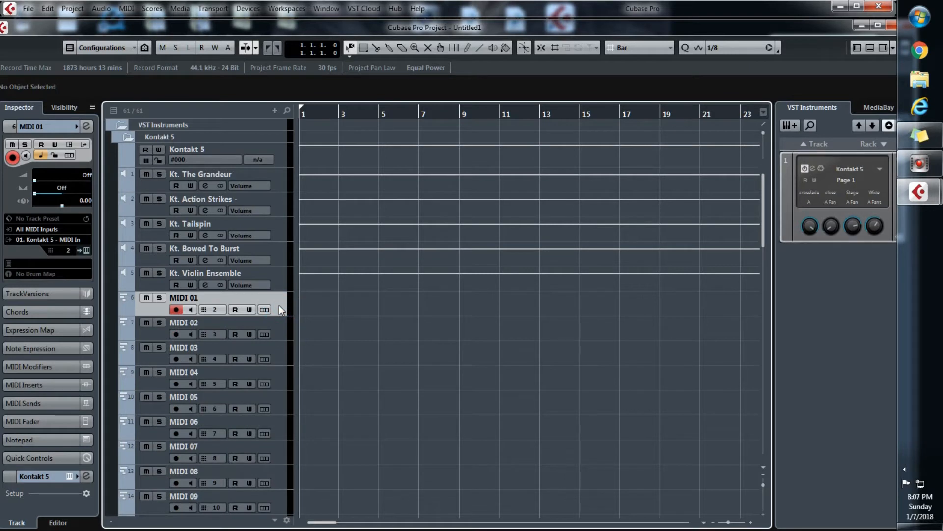
drag(279, 305, 277, 198)
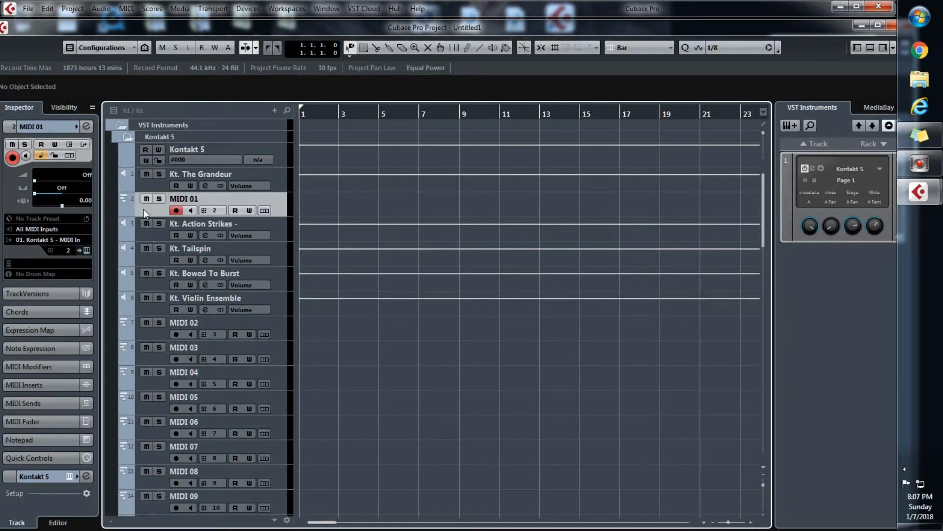
click(69, 250)
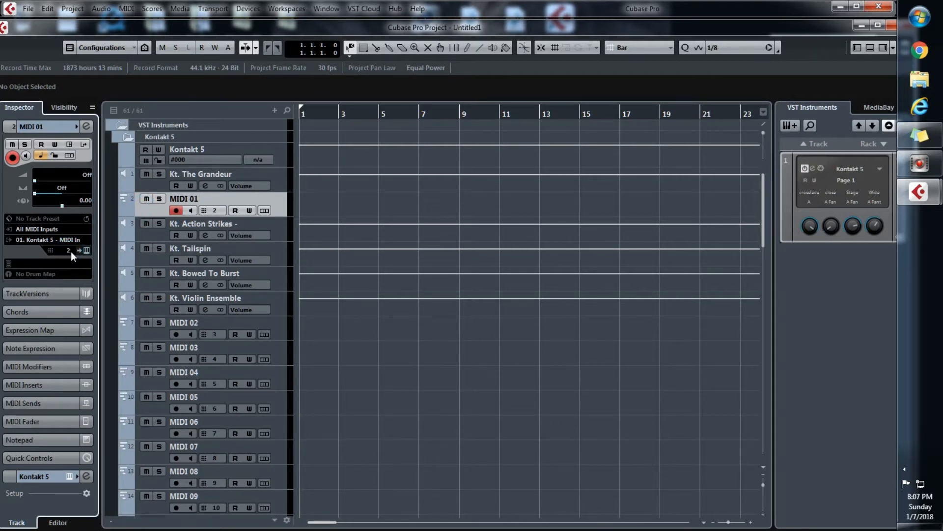
click(66, 250)
click(71, 274)
Check the channel 1 instrument in Kontakt, rename track MIDI 01 as French Horn and select the new name for copying
click(86, 251)
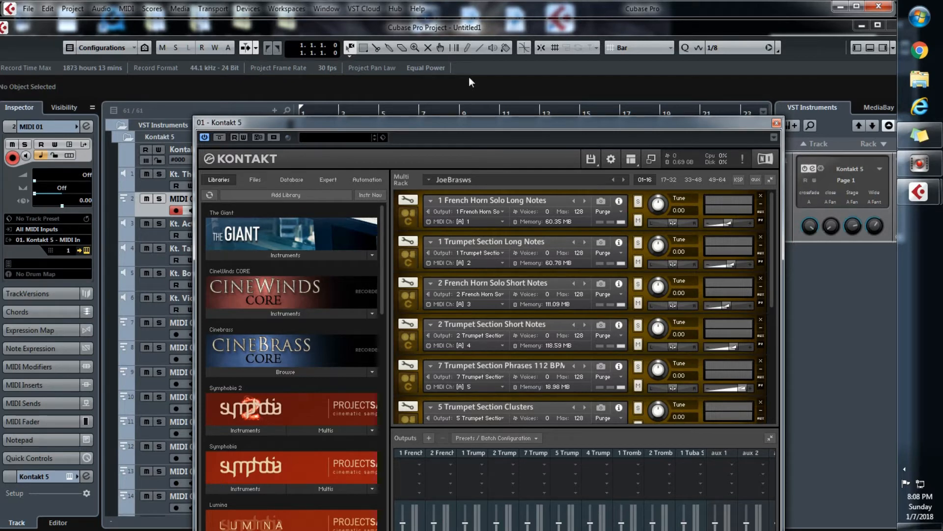
click(779, 120)
double_click(182, 198)
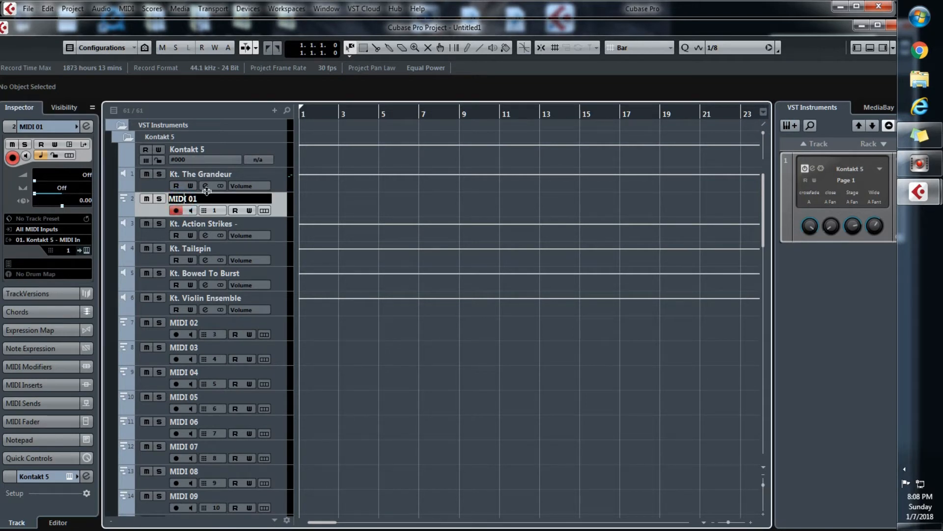
drag(206, 199, 110, 203)
text(Fr)
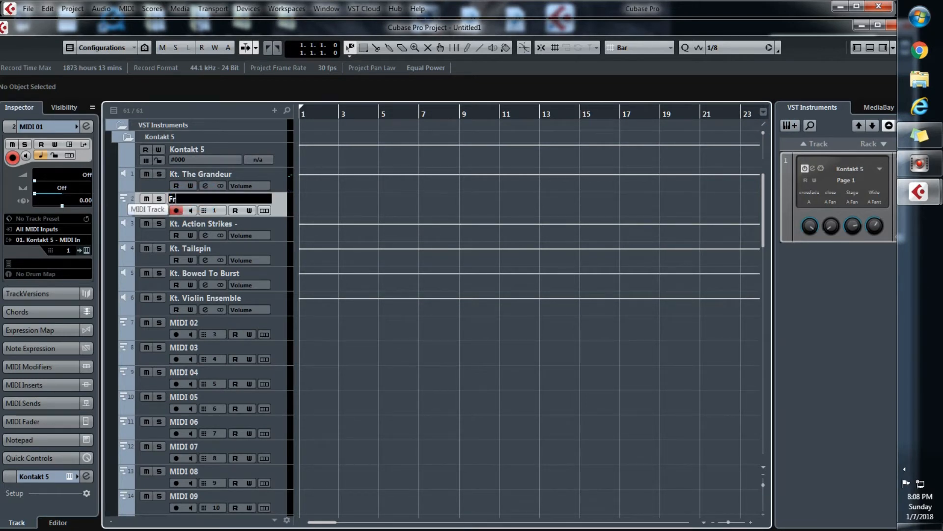
text(ench Horn)
key(shift+Left)
key(shift+Left)
key(shift+Left)
key(shift+Left)
key(shift+Left)
key(shift+Left)
key(shift+Left)
key(shift+Left)
key(shift+Left)
key(shift+Left)
key(shift+Left)
key(ctrl+c)
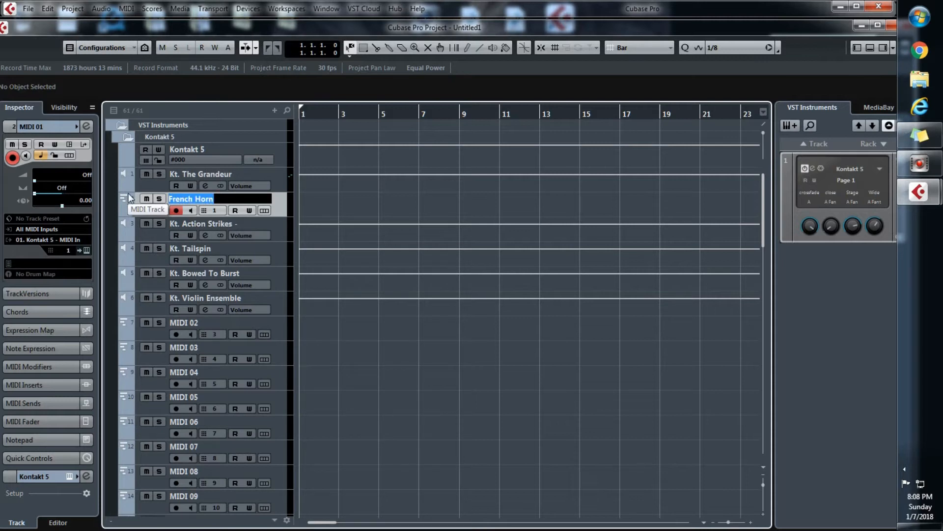
Rename the Kt. The Grandeur output track as French Horn by pasting the copied name
double_click(196, 178)
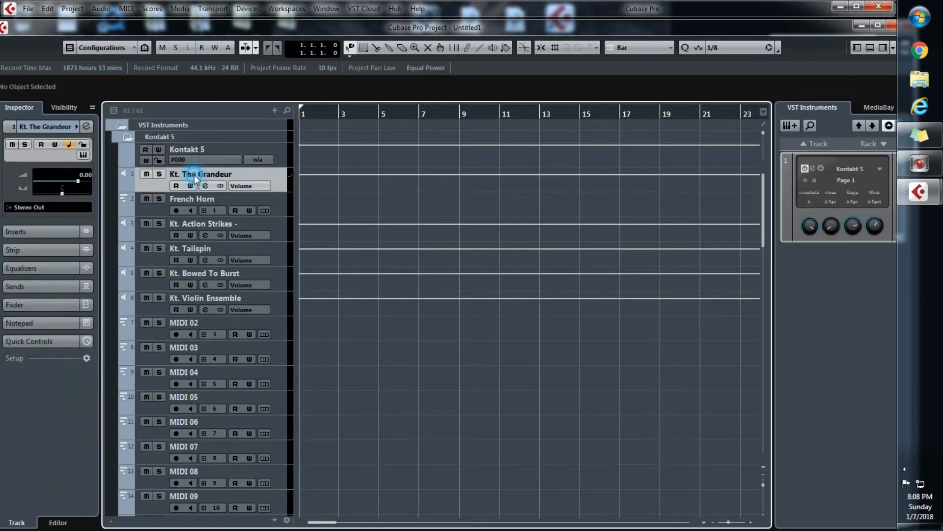
click(195, 175)
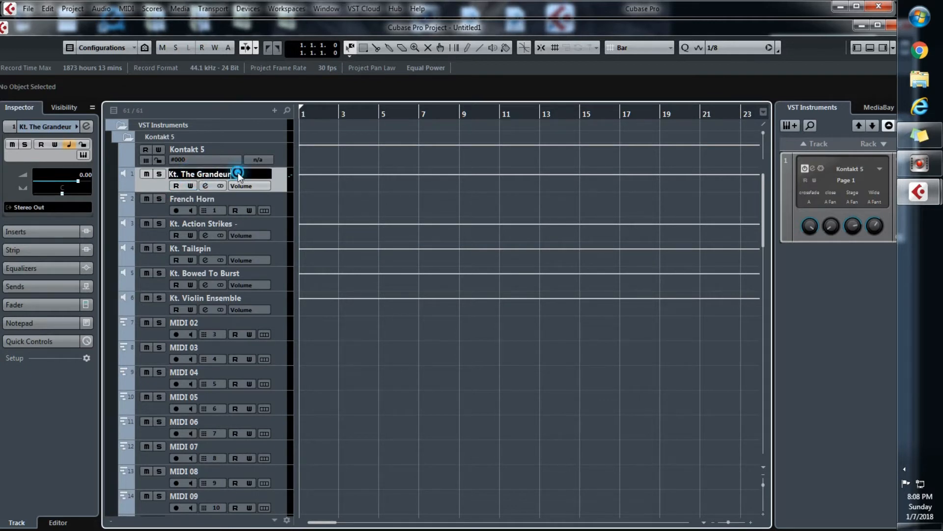
key(ctrl+a)
key(ctrl+v)
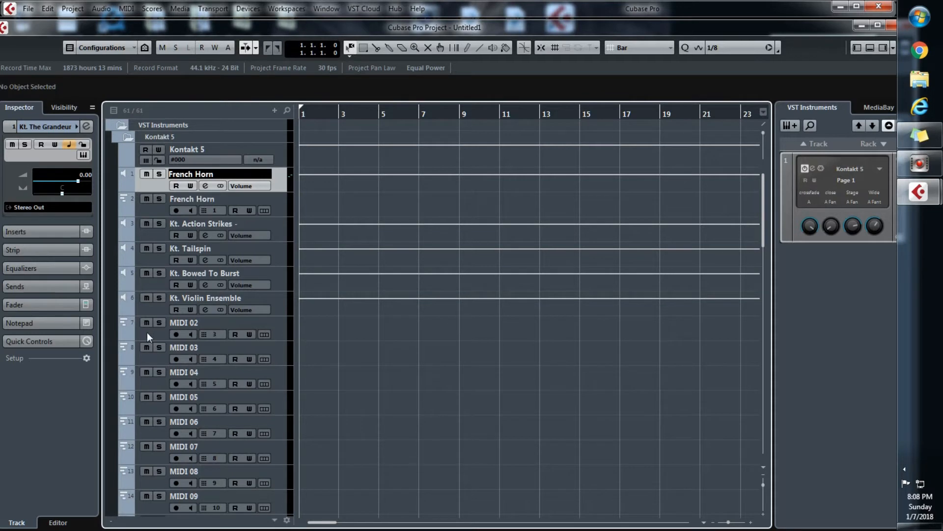
Move track MIDI 02 directly below Kt. Action Strikes and set its MIDI channel to 2
drag(146, 332, 146, 249)
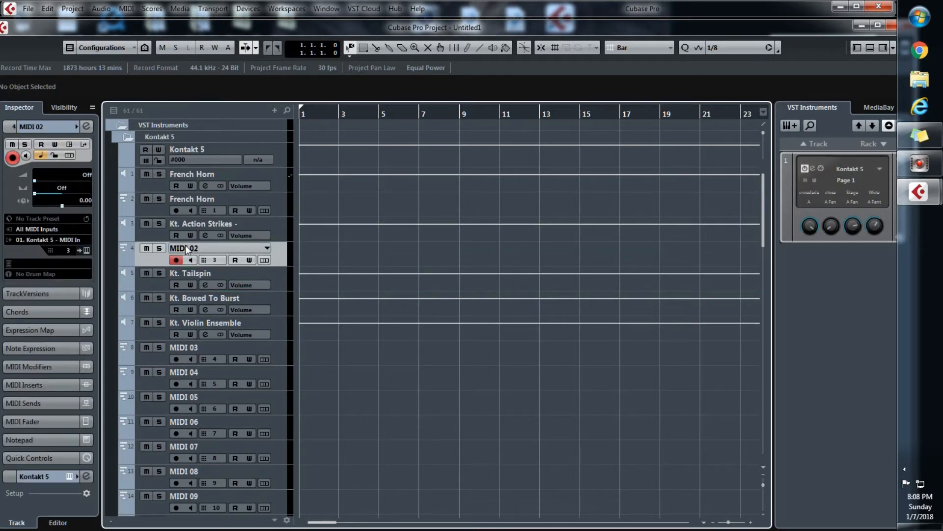
click(67, 250)
click(78, 284)
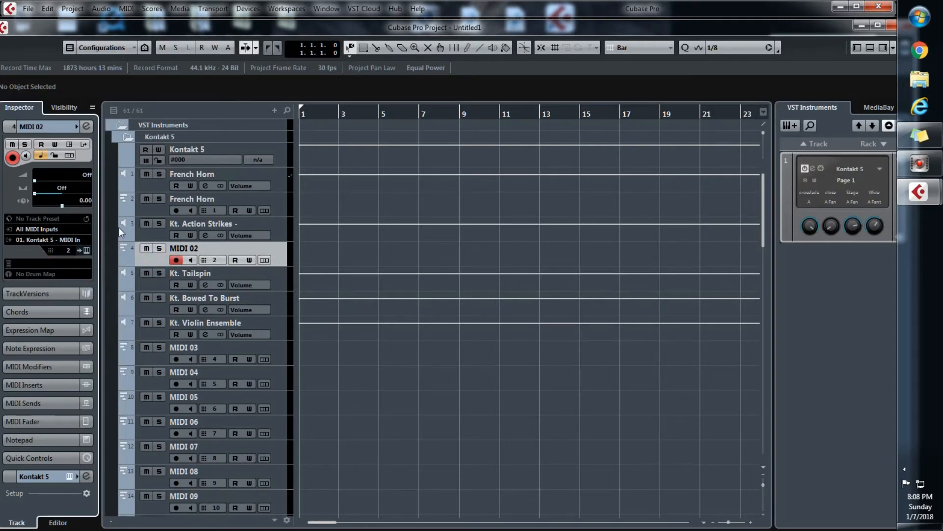
Audition the French Horn MIDI track and MIDI 02 in turn, leaving French Horn unmuted
click(147, 201)
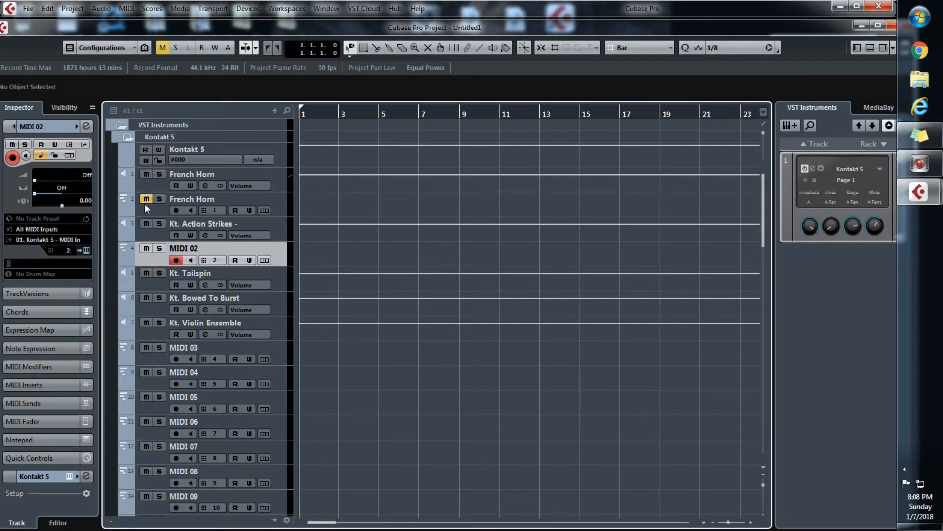
click(145, 199)
click(149, 206)
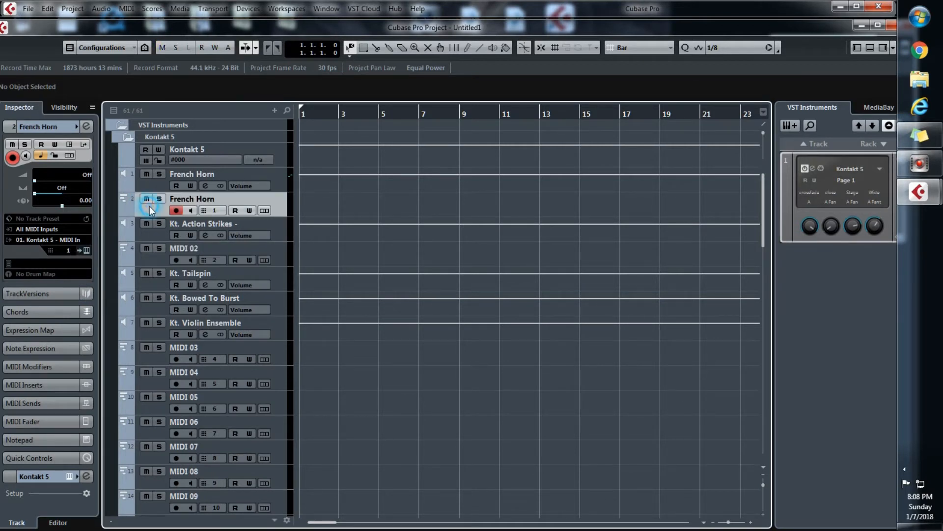
click(155, 255)
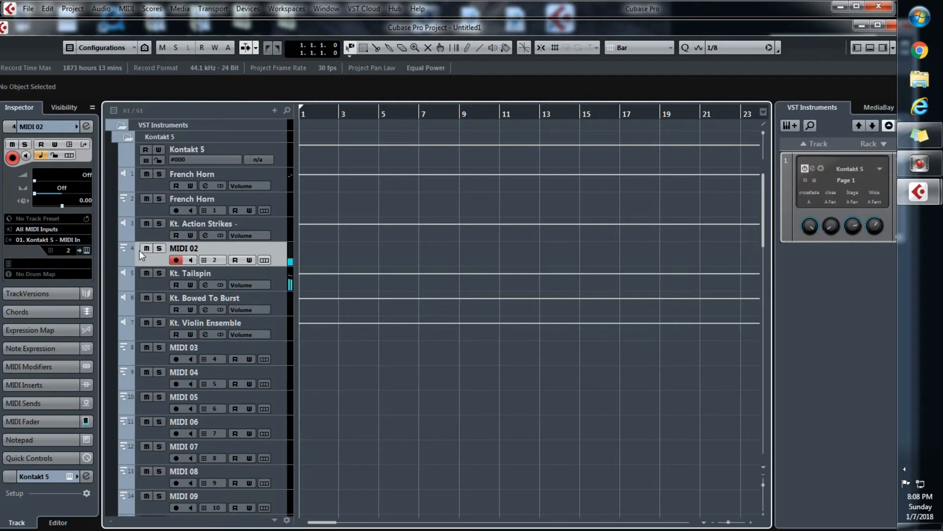
Check the channel 2 instrument in Kontakt, rename track MIDI 02 as Tpt Long and select the new name for copying
click(87, 250)
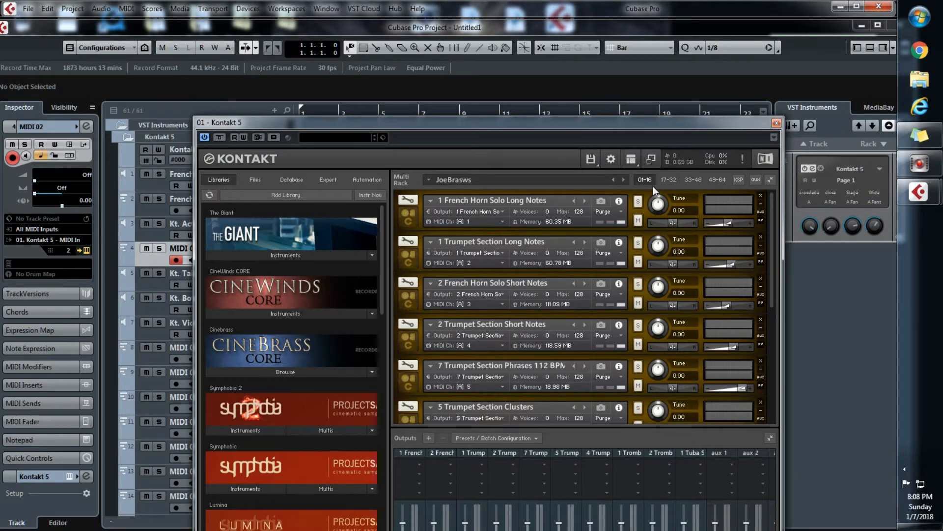
click(777, 122)
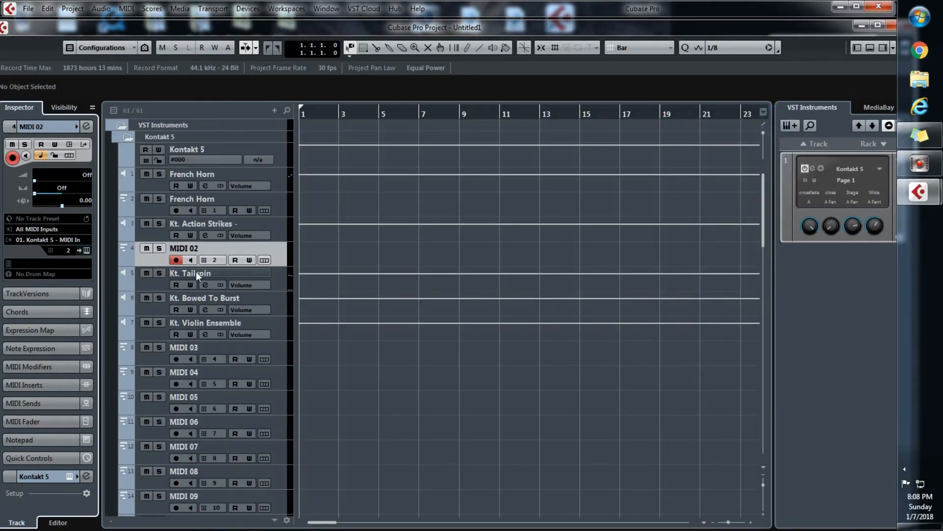
double_click(185, 249)
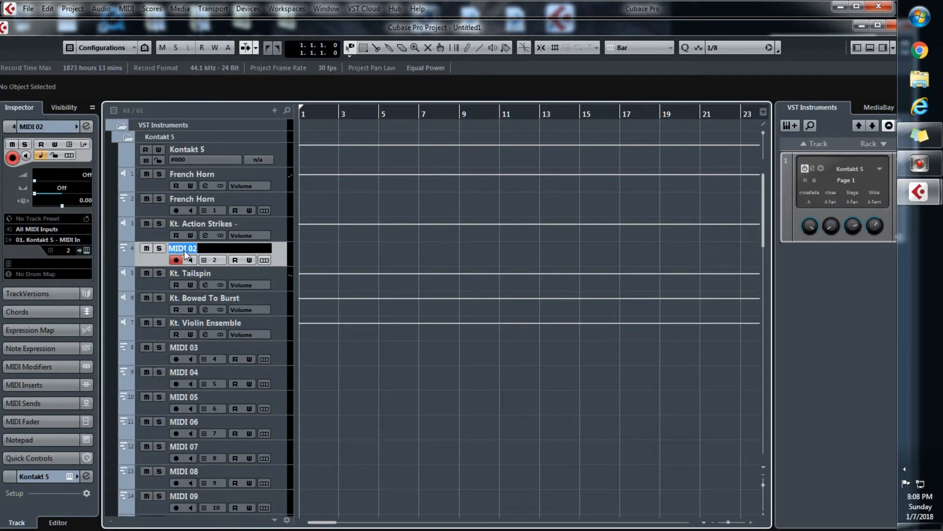
text(Tpt Long)
drag(227, 246, 157, 251)
key(ctrl+c)
Rename the Kt. Action Strikes output track as Tpt Long by pasting the copied name
click(197, 224)
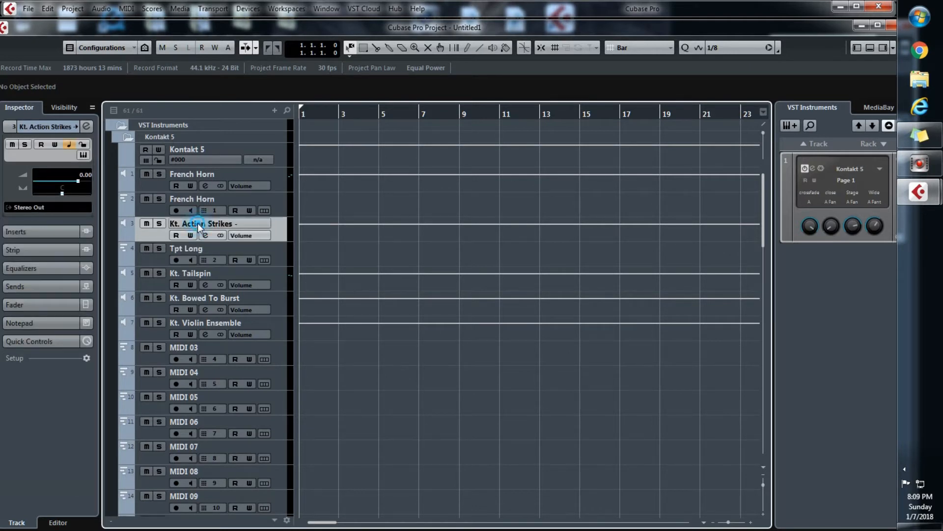
double_click(197, 223)
key(ctrl+v)
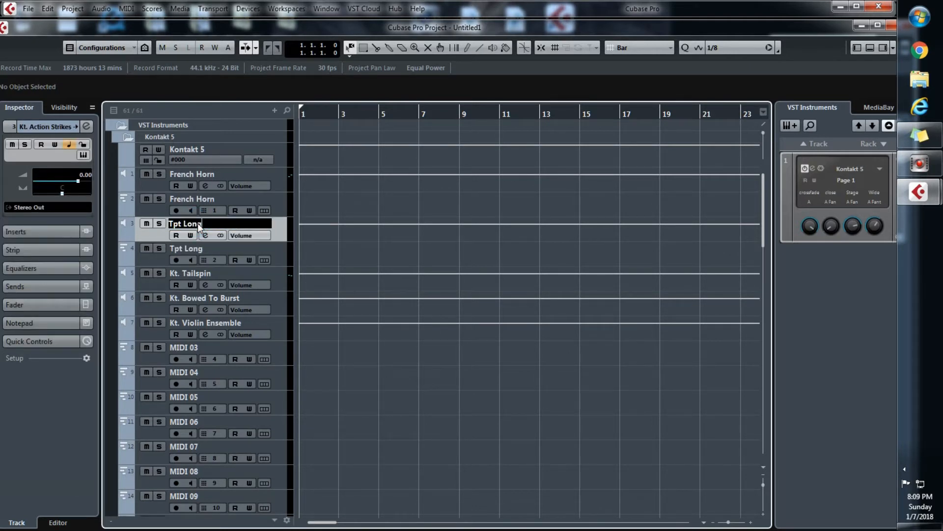
key(Return)
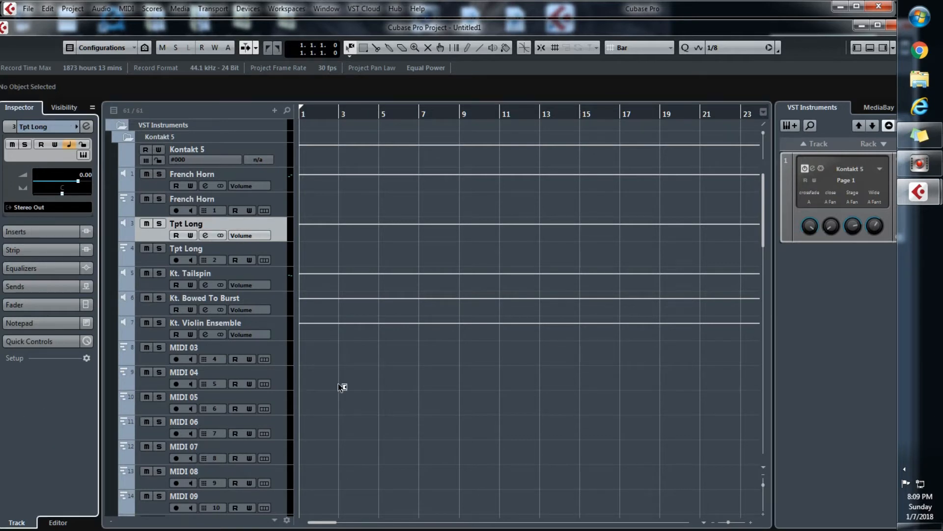
Select track MIDI 03 and open its MIDI channel setting
mouse_move(764, 239)
mouse_down()
mouse_move(766, 256)
mouse_move(766, 247)
mouse_up()
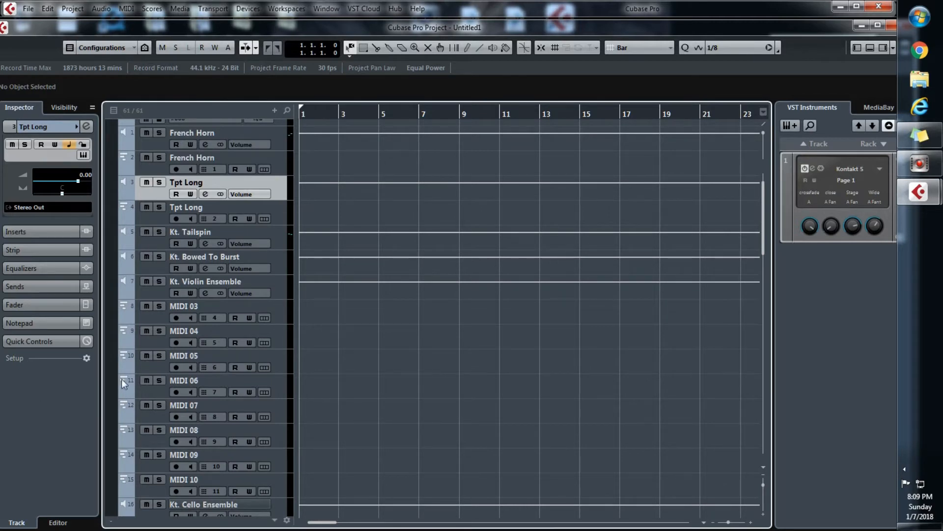
click(151, 321)
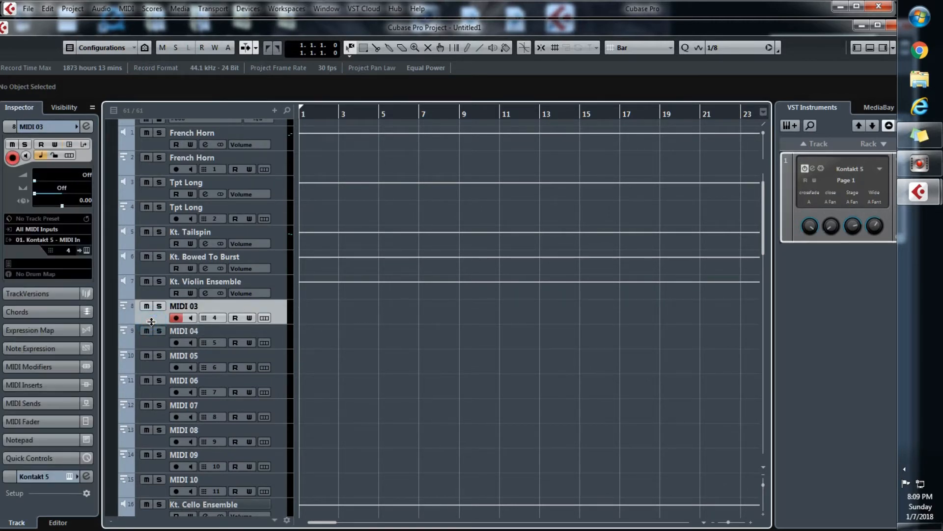
click(67, 250)
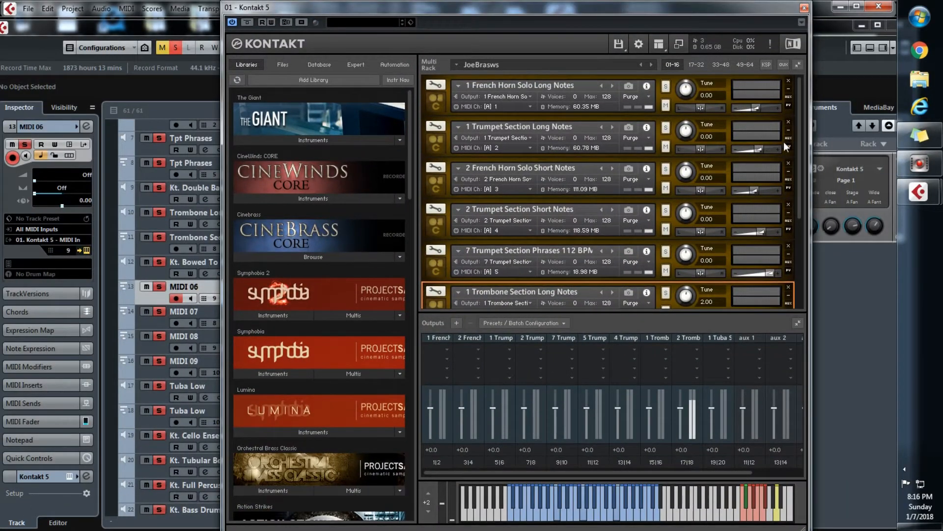
Check the trombone and tuba channels in Kontakt, close its window and move Kt. Tubular Bells directly above track MIDI 06
drag(795, 158, 796, 246)
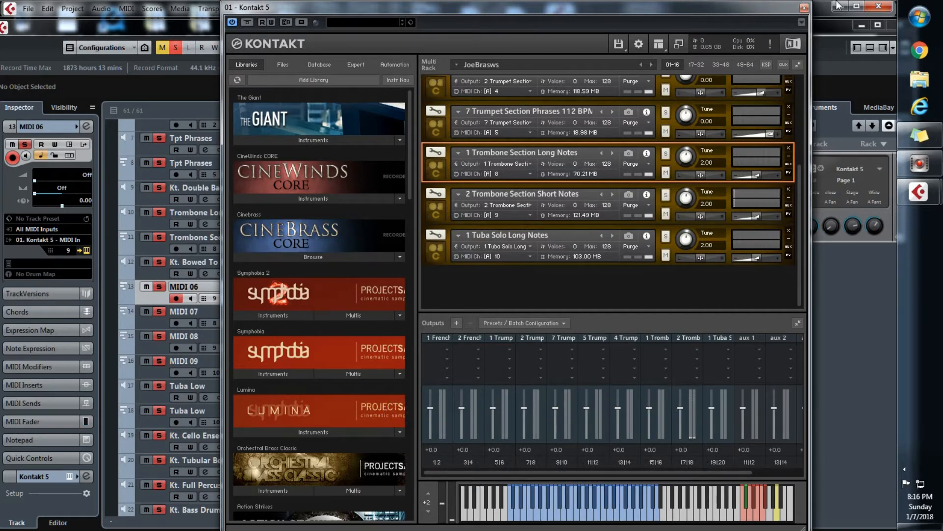
click(803, 9)
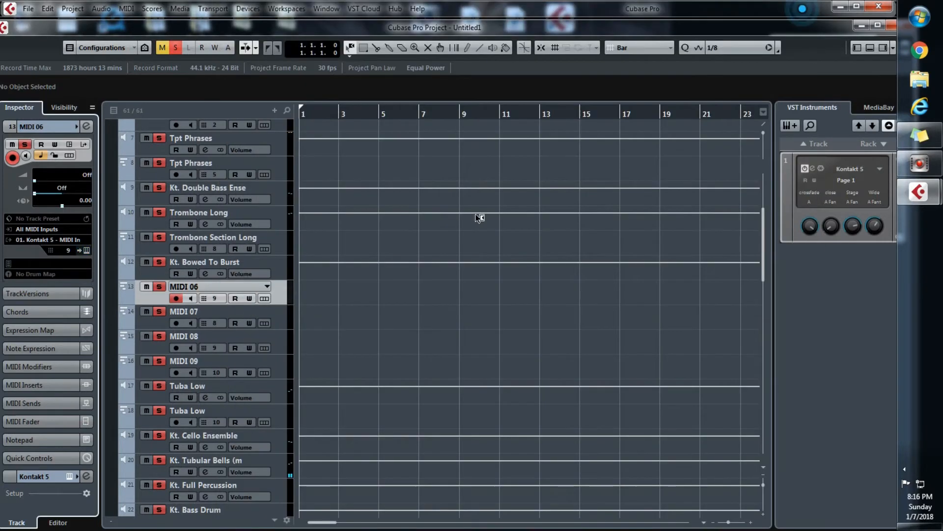
drag(278, 465, 267, 287)
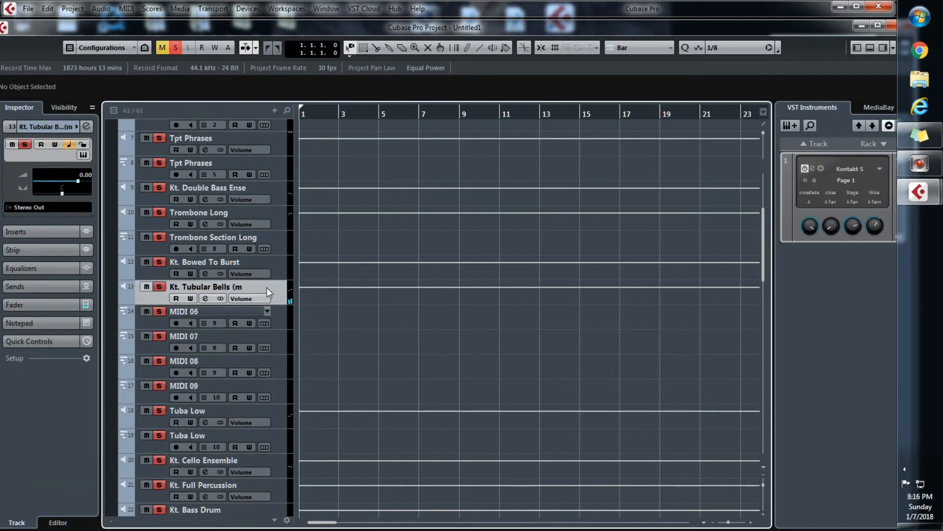
Rename track MIDI 06 as Trtombone SHorty
click(179, 314)
double_click(179, 312)
text(T)
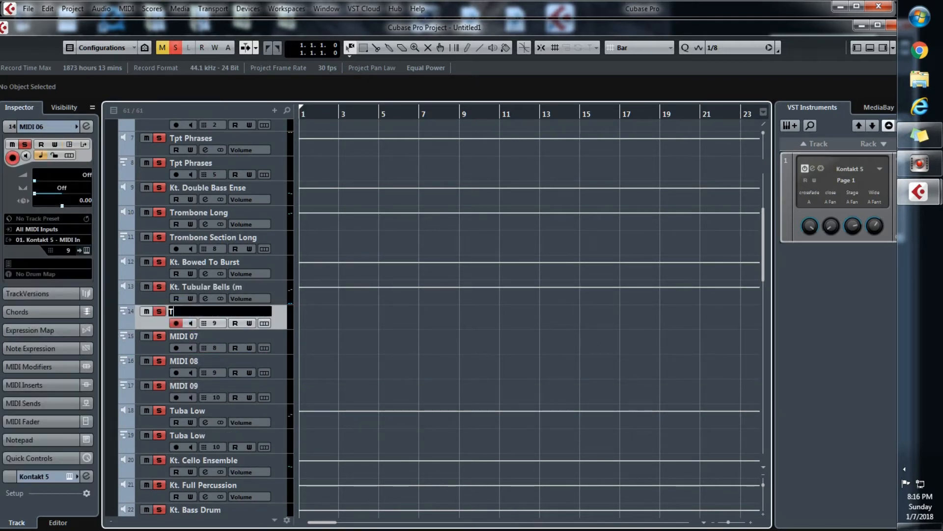
text(rtombone SHorty)
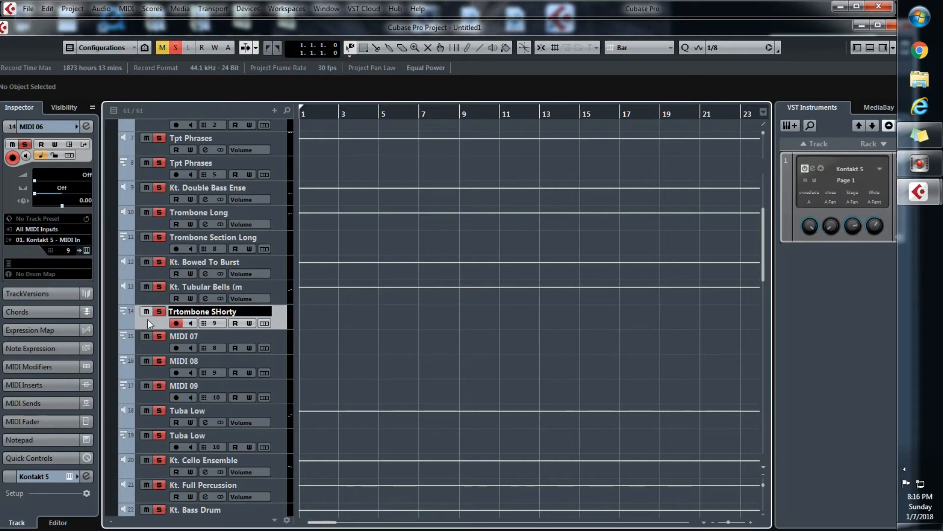
key(Return)
Correct the name of the channel 9 MIDI track below Kt. Tubular Bells to Trombone short
double_click(235, 313)
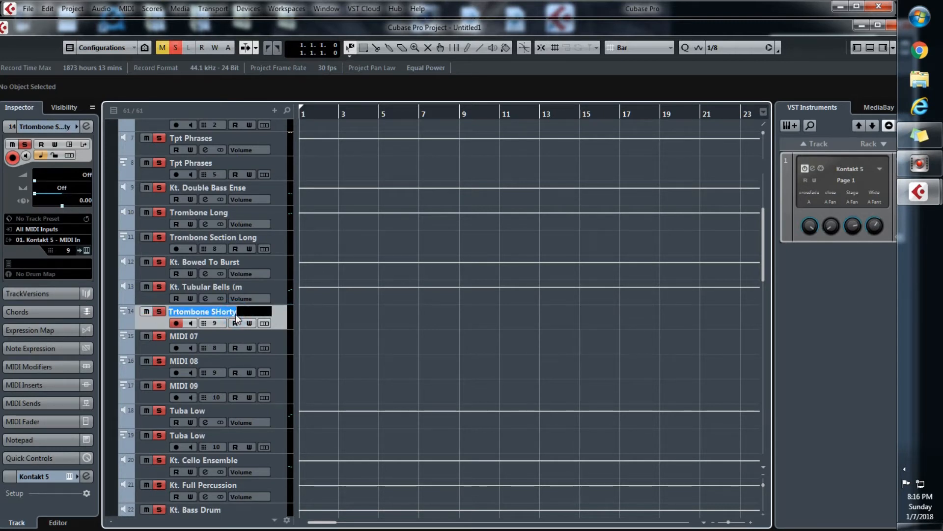
text(Tro)
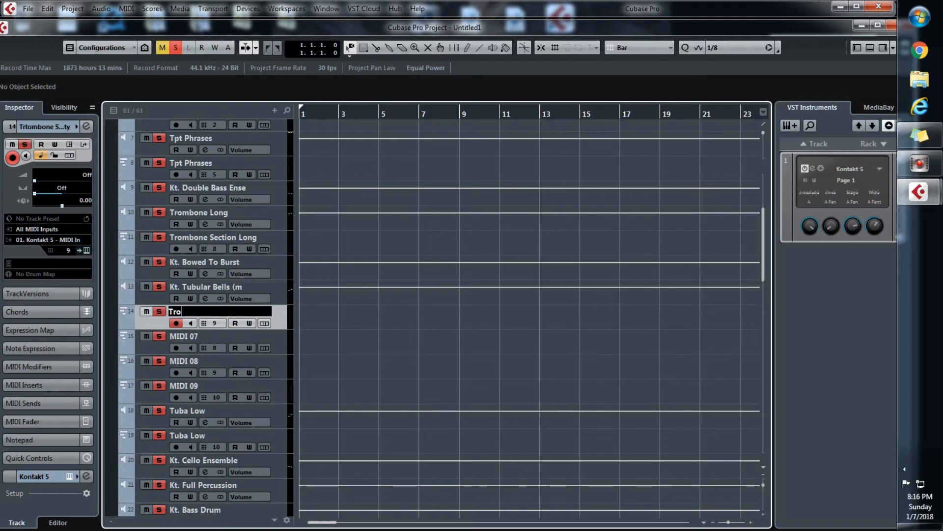
text(mbone short)
key(Return)
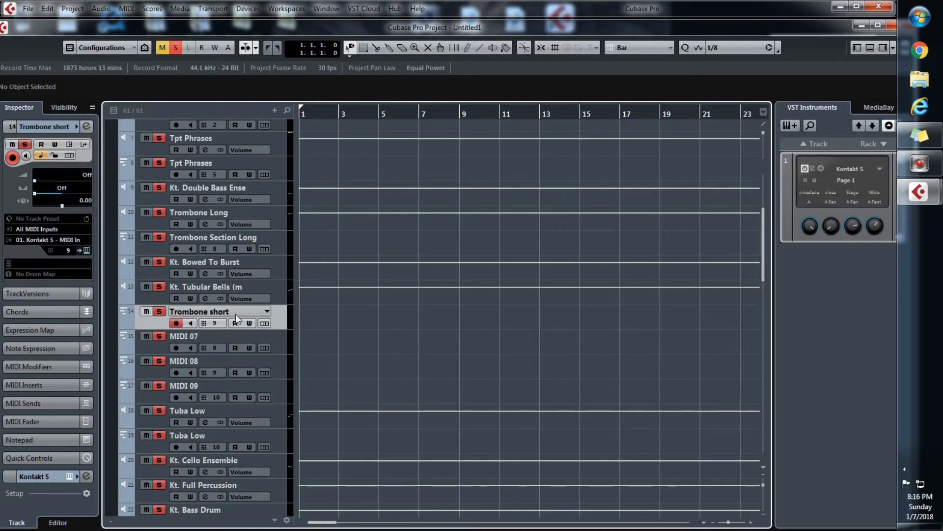
Audition tracks MIDI 07 and Trombone Section Long to compare which output each one plays through, leaving their names as they are
click(151, 345)
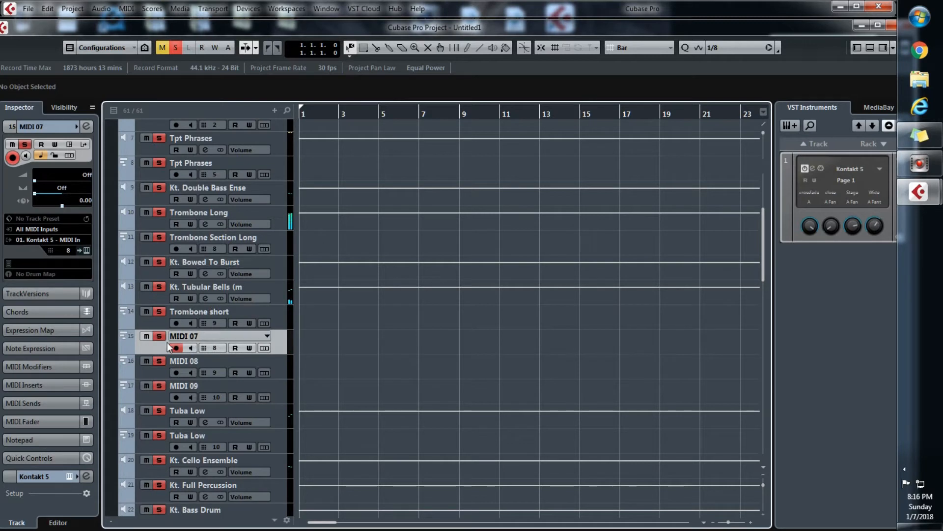
double_click(185, 336)
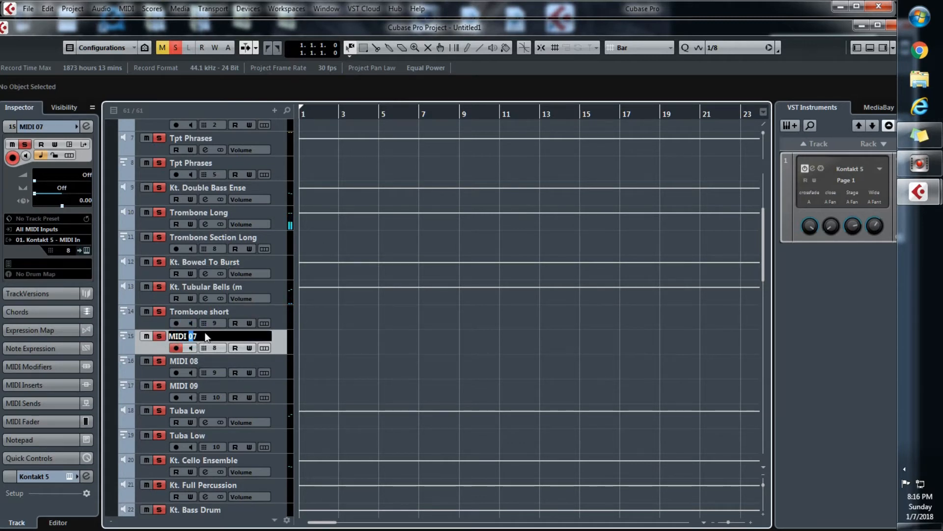
key(Return)
click(152, 246)
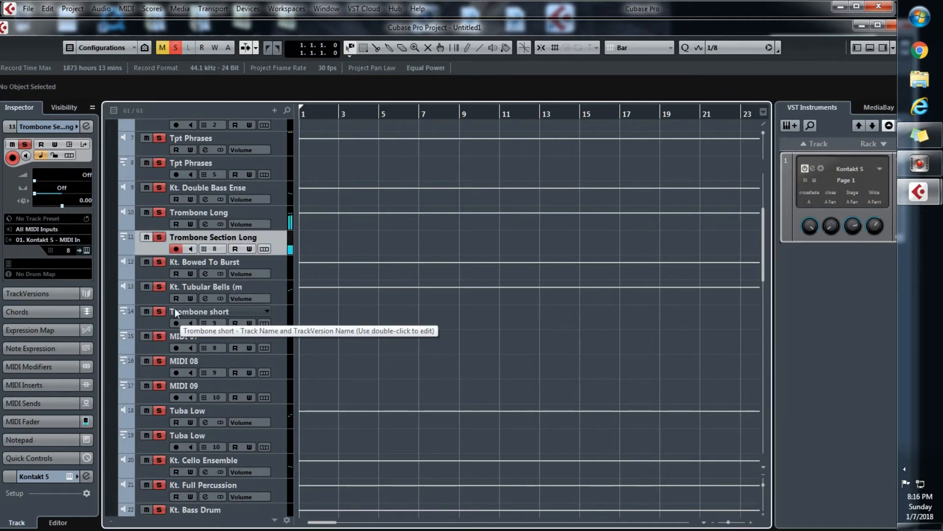
Audition the two Tuba Low tracks and move both, output above MIDI, directly below Trombone Section Long
click(157, 421)
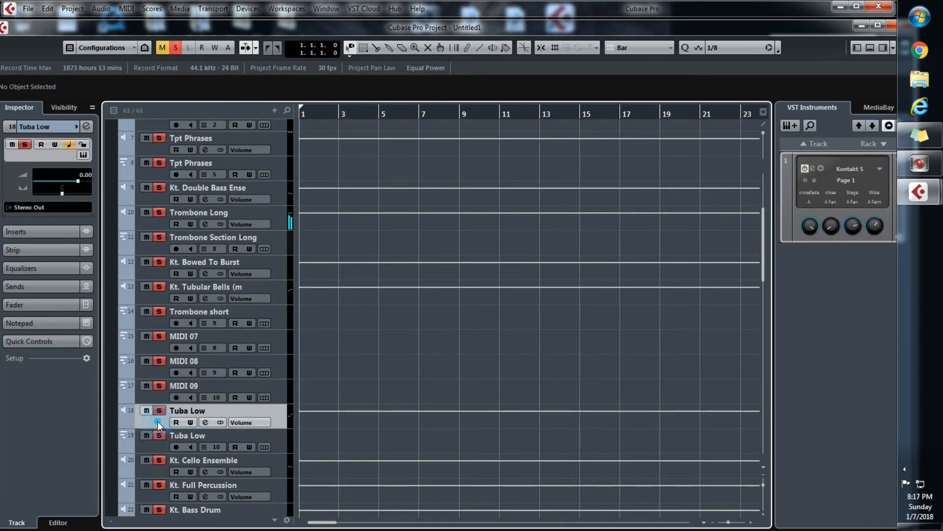
click(150, 437)
click(158, 436)
click(161, 444)
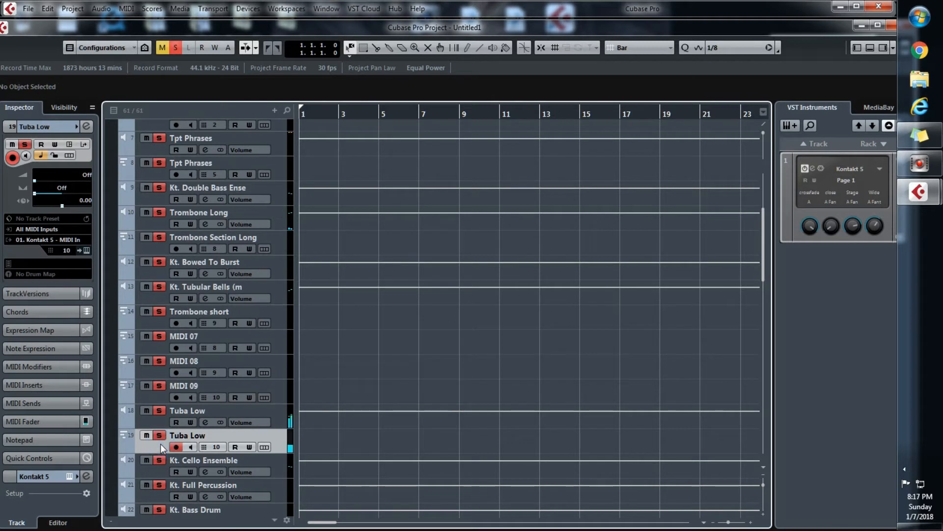
click(269, 419)
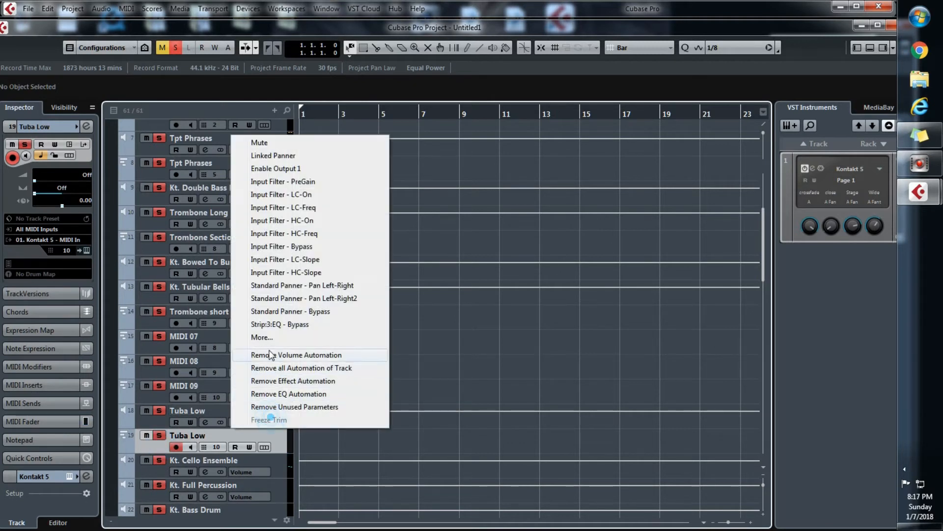
click(270, 355)
drag(282, 416, 272, 261)
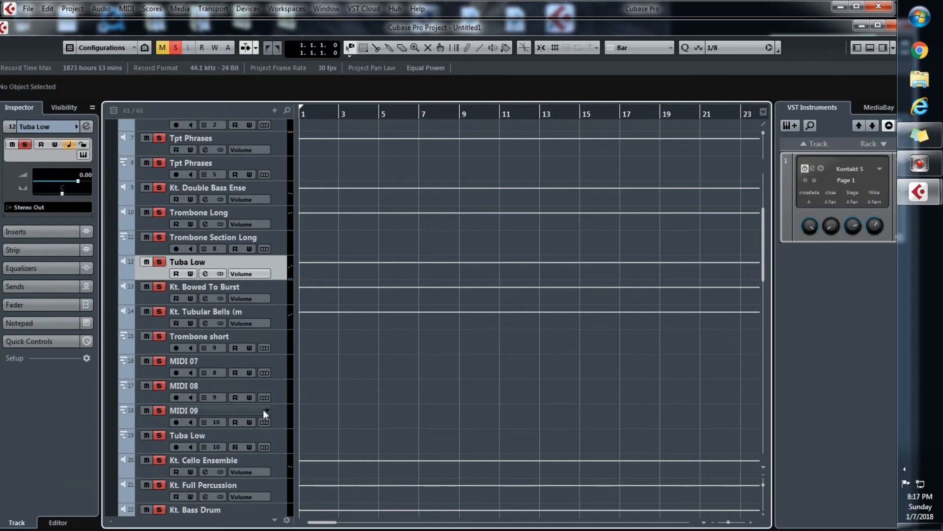
drag(277, 442, 276, 286)
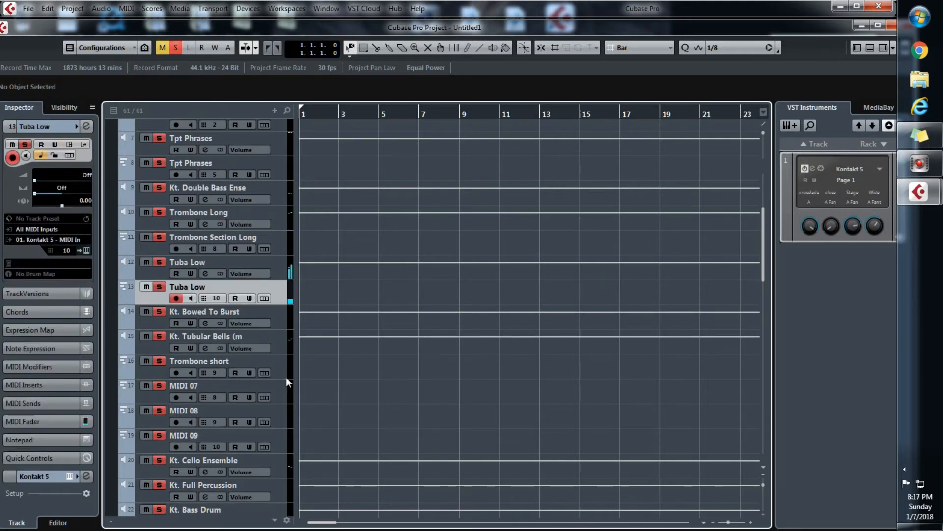
Compare the trombone and tuba outputs, and move Kt. Tubular Bells followed by Trombone short directly below Trombone Section Long
click(280, 241)
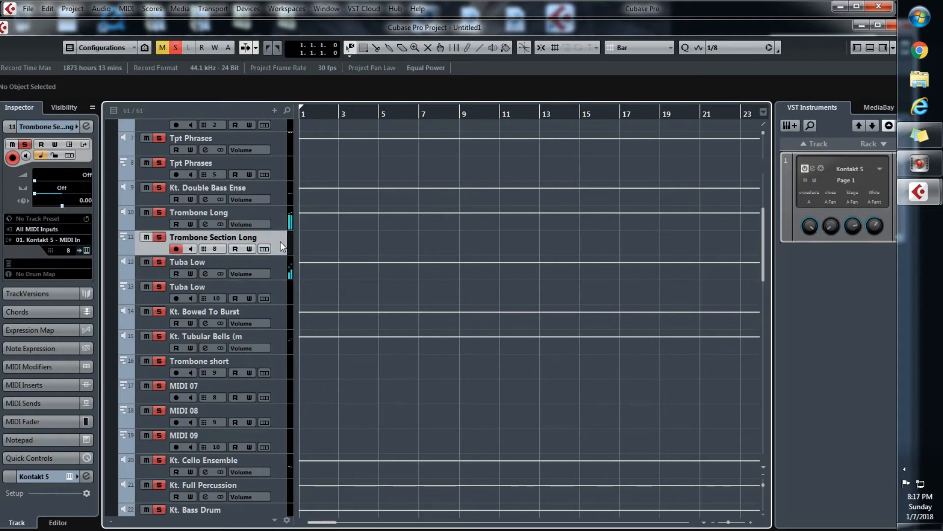
click(282, 267)
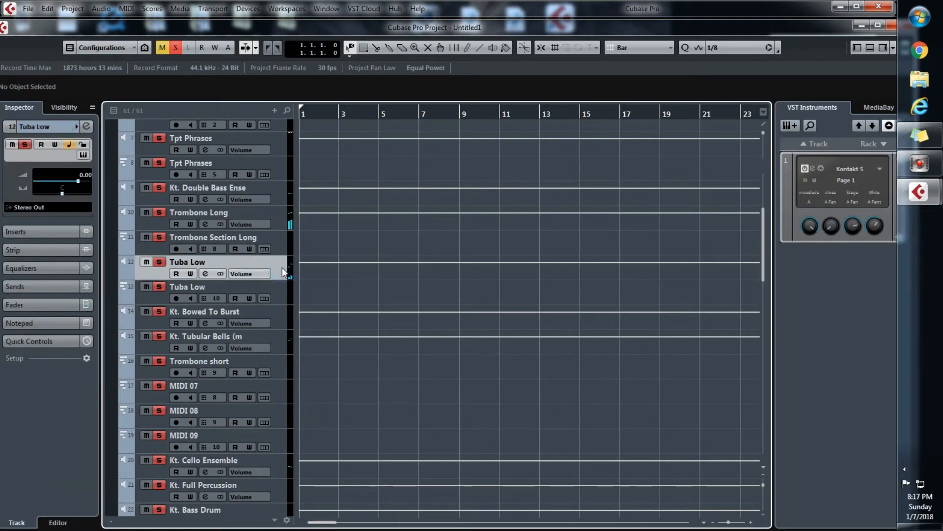
click(276, 295)
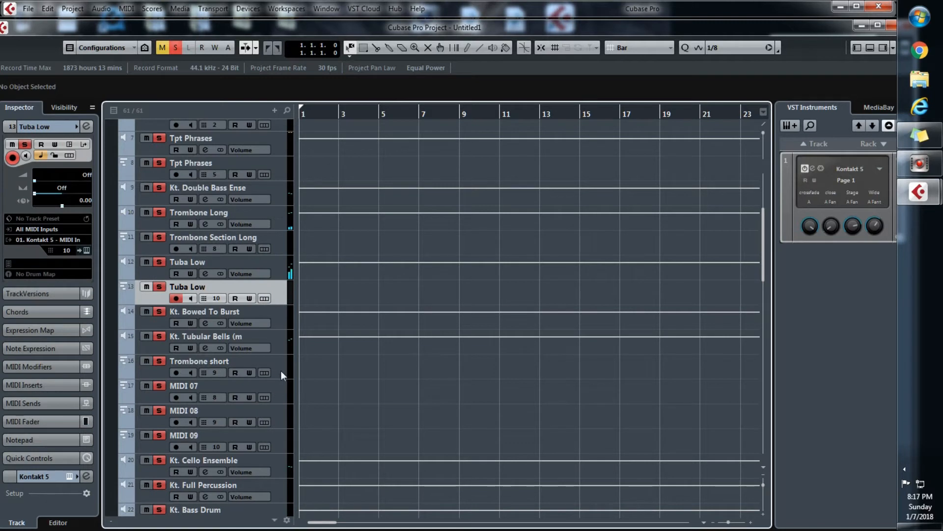
drag(281, 371, 282, 261)
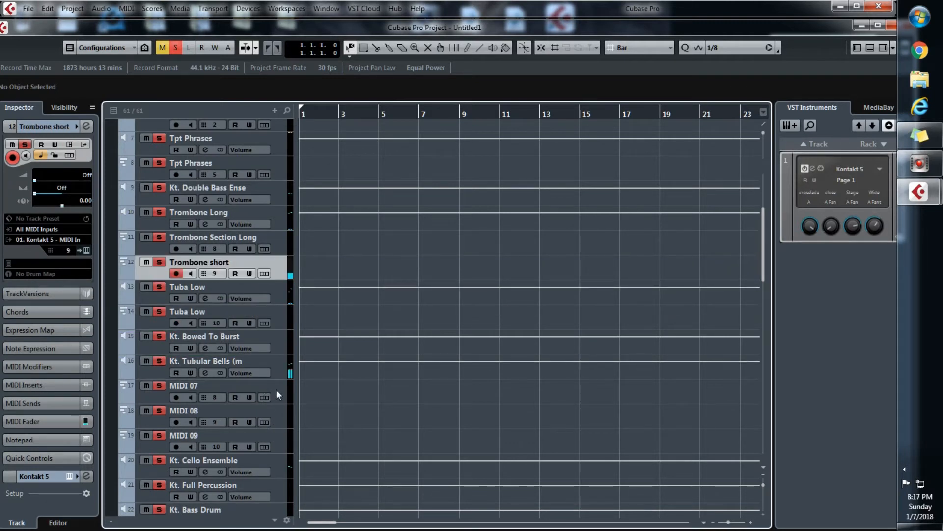
drag(285, 368, 284, 260)
Rename the Kt. Tubular Bells output track as Trombone SHort
click(209, 267)
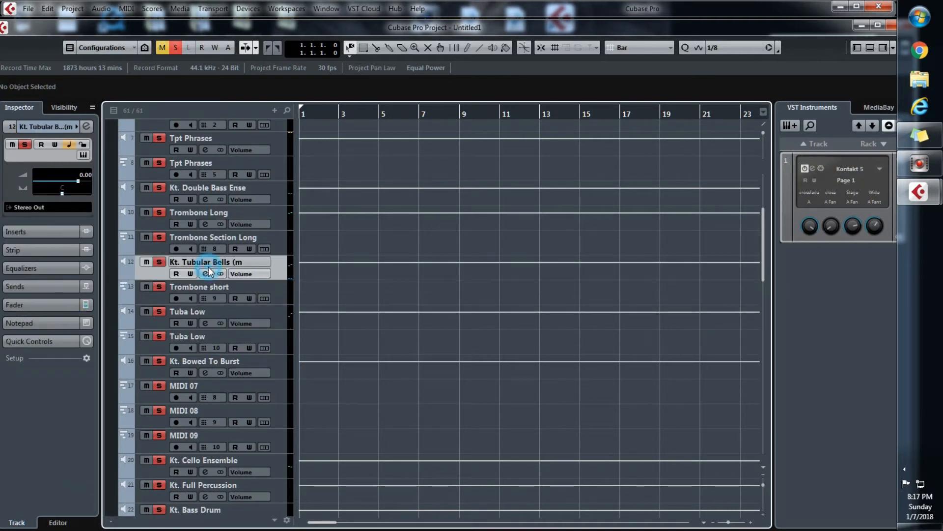
double_click(209, 268)
text(TYro)
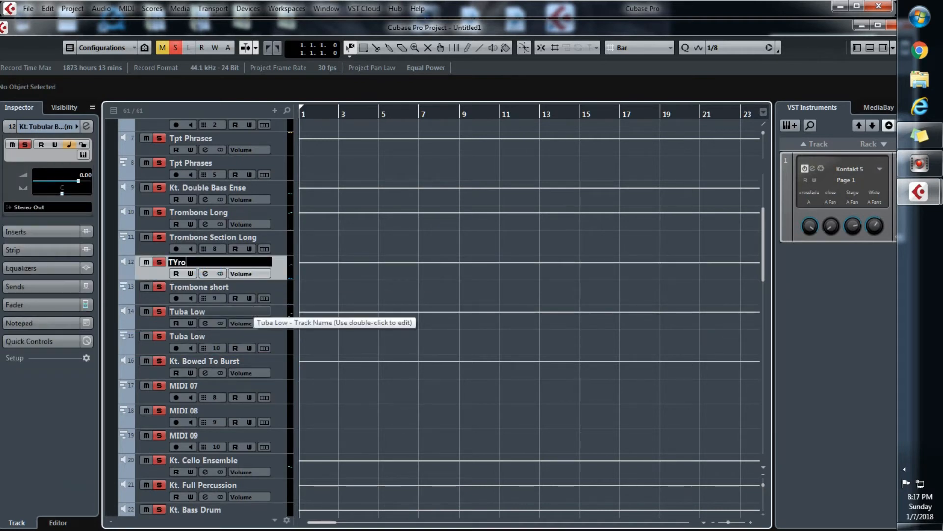
text(mbone)
key(BackSpace)
key(BackSpace)
key(BackSpace)
key(BackSpace)
key(BackSpace)
key(BackSpace)
key(BackSpace)
key(BackSpace)
text(rombone SHor)
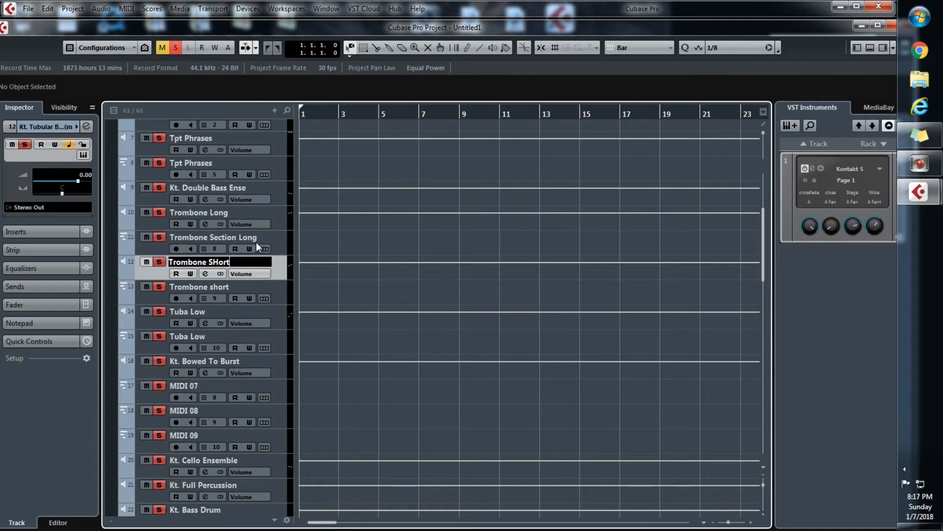
Hide all the unused tracks from Kt. Bowed To Burst down to Kt. unassigned [30]
click(284, 368)
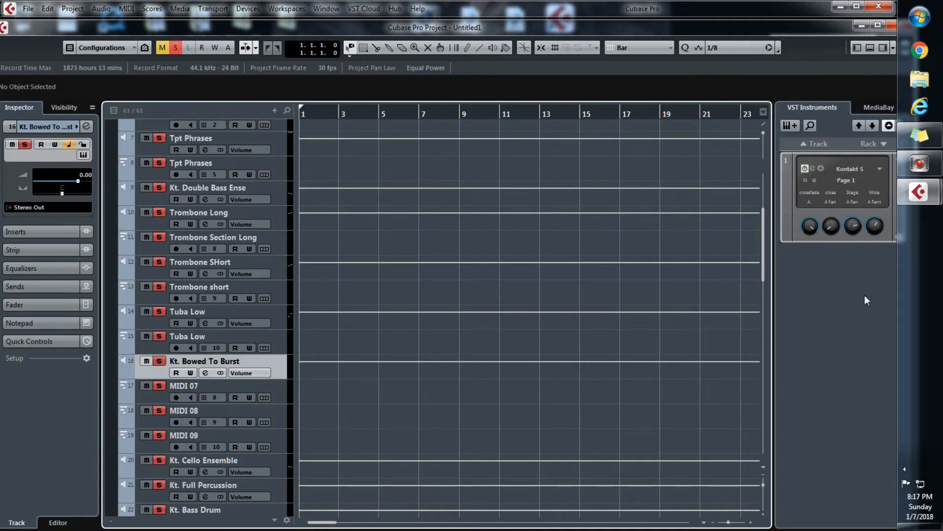
drag(763, 267, 761, 442)
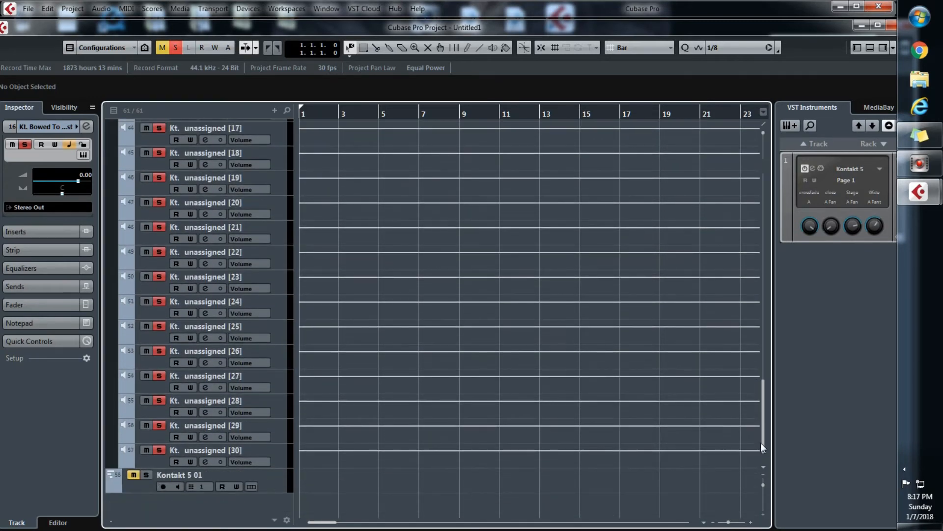
shift+click(285, 455)
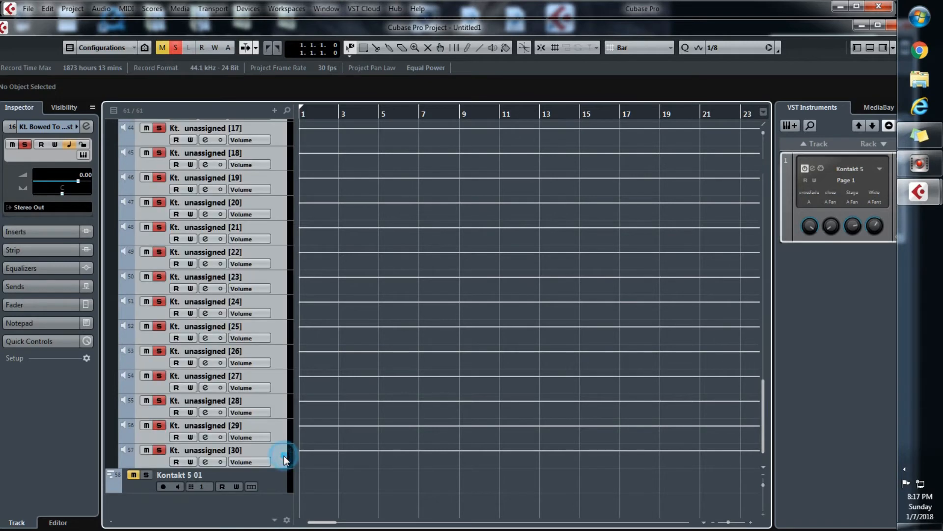
right_click(275, 362)
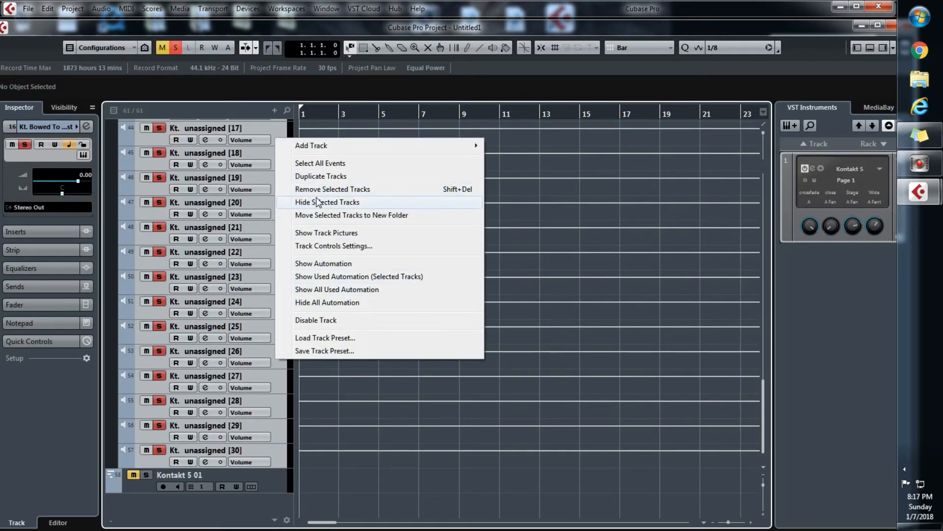
click(318, 204)
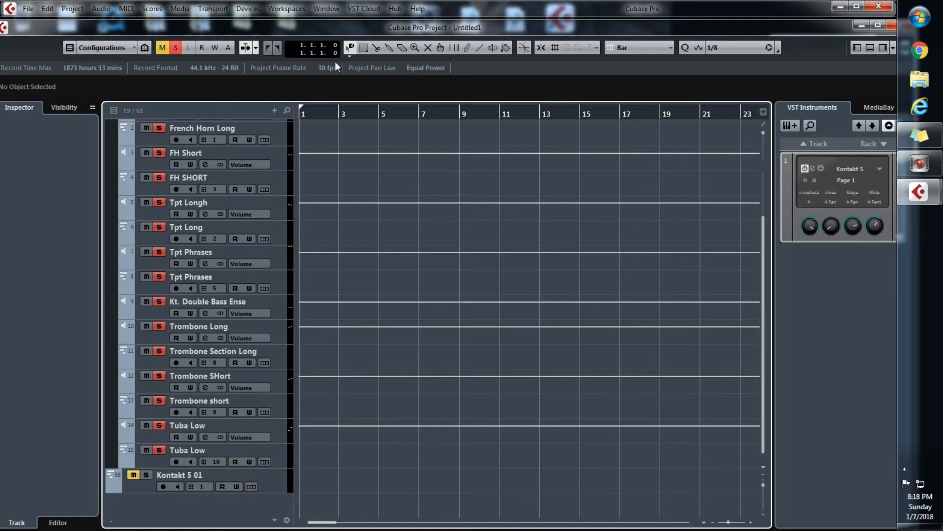
click(507, 48)
click(507, 56)
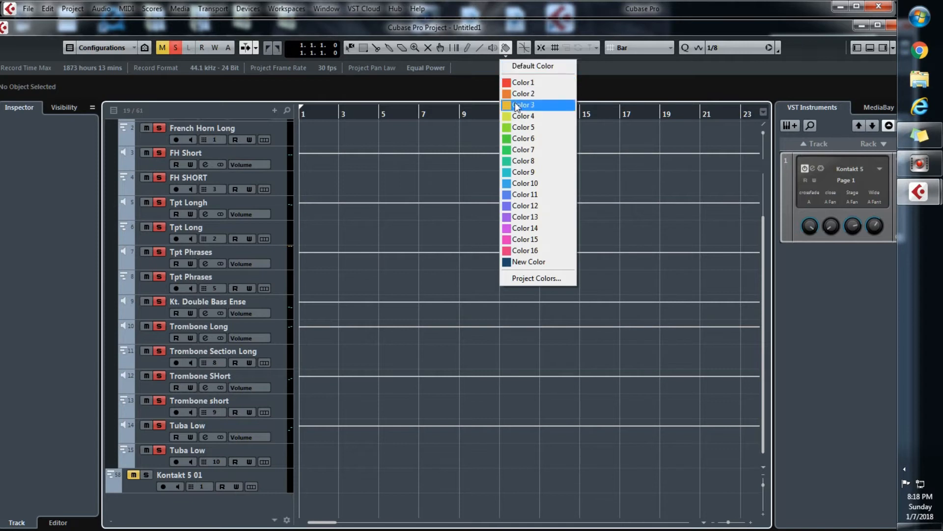
click(516, 105)
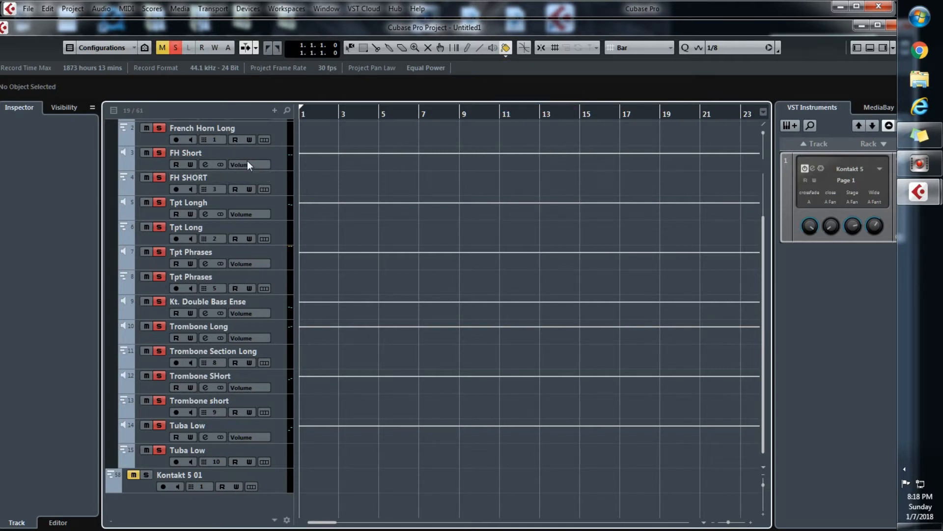
click(134, 161)
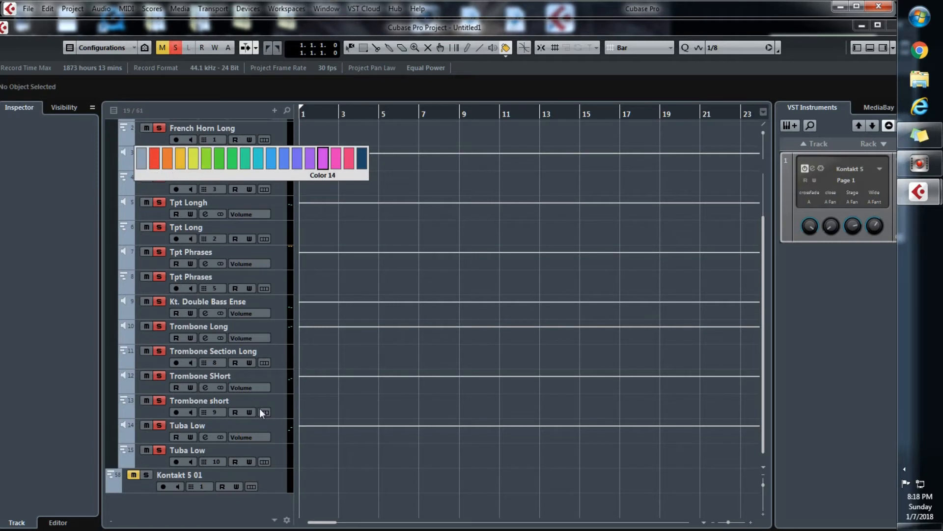
Assign Color 3 to the French Horn Long, French Horn and Kontakt 5 tracks, keeping the Kontakt 5 folder expanded
click(278, 476)
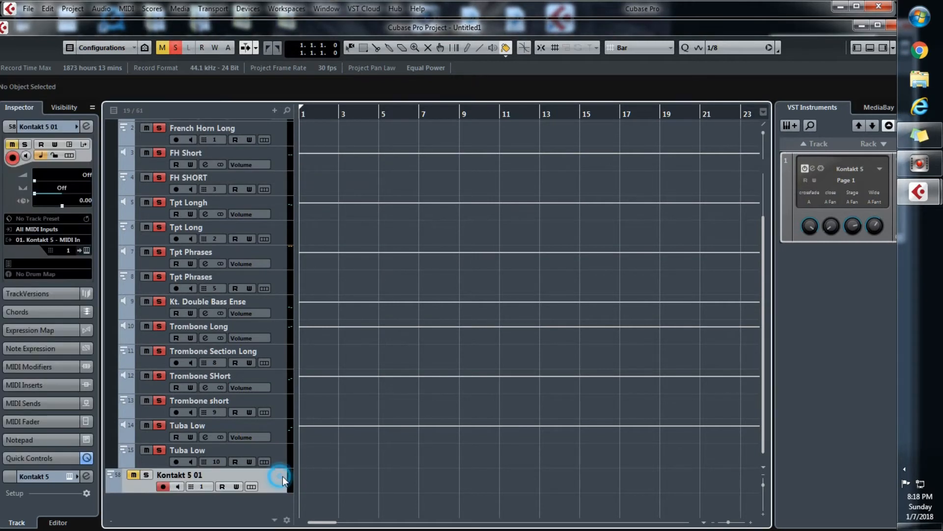
drag(764, 353, 771, 276)
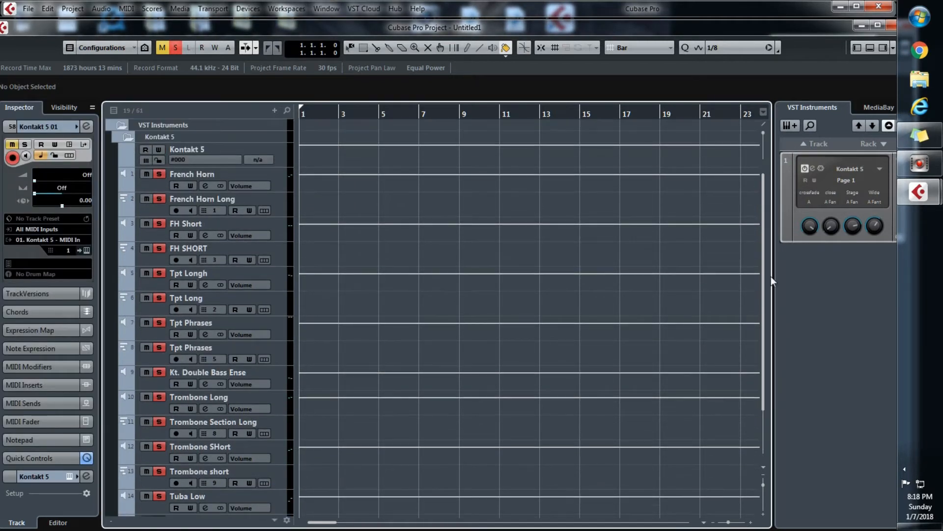
click(285, 126)
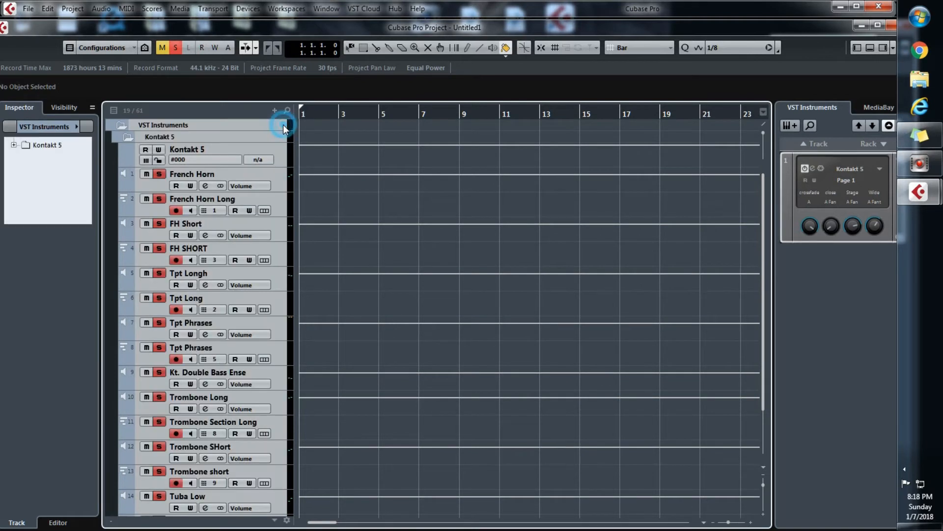
ctrl+click(131, 208)
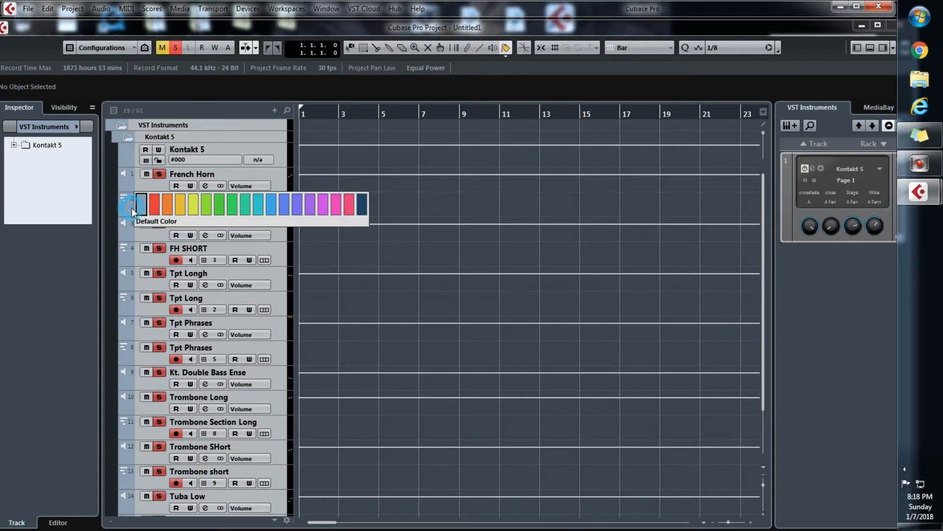
click(179, 206)
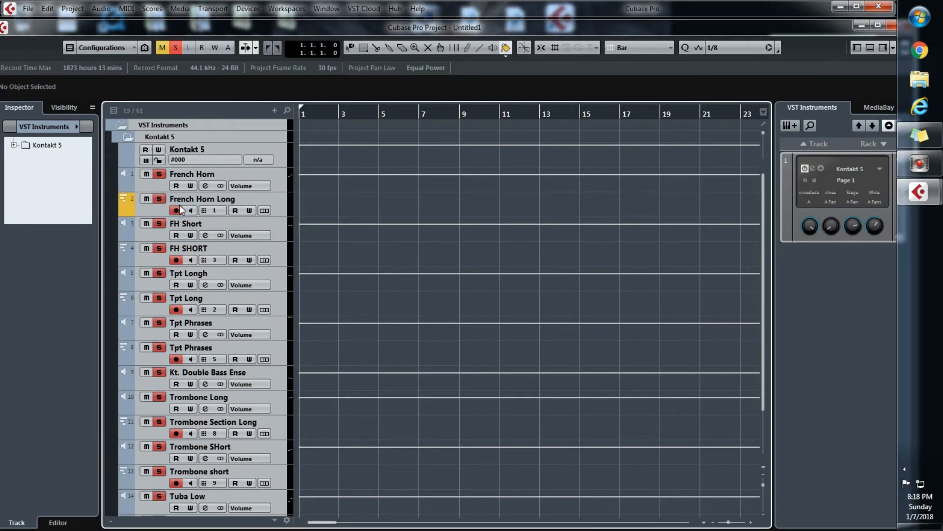
ctrl+click(132, 188)
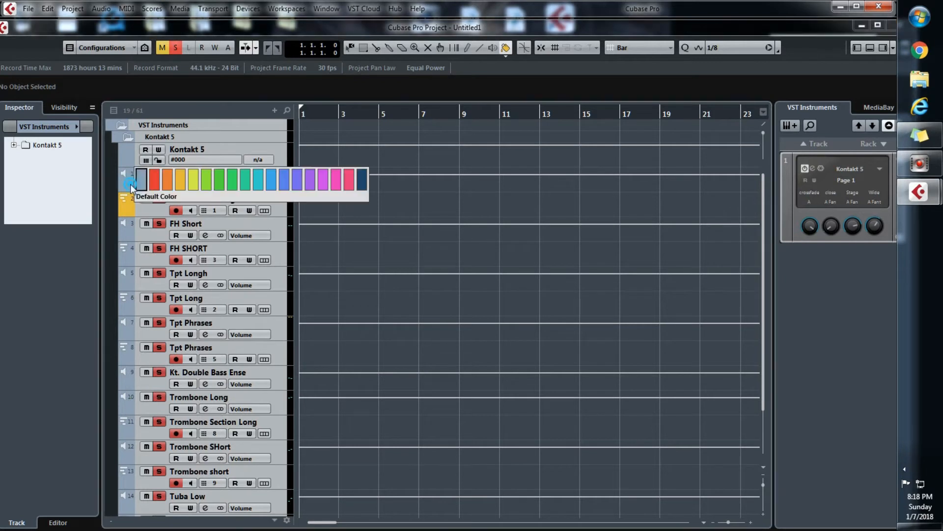
click(180, 179)
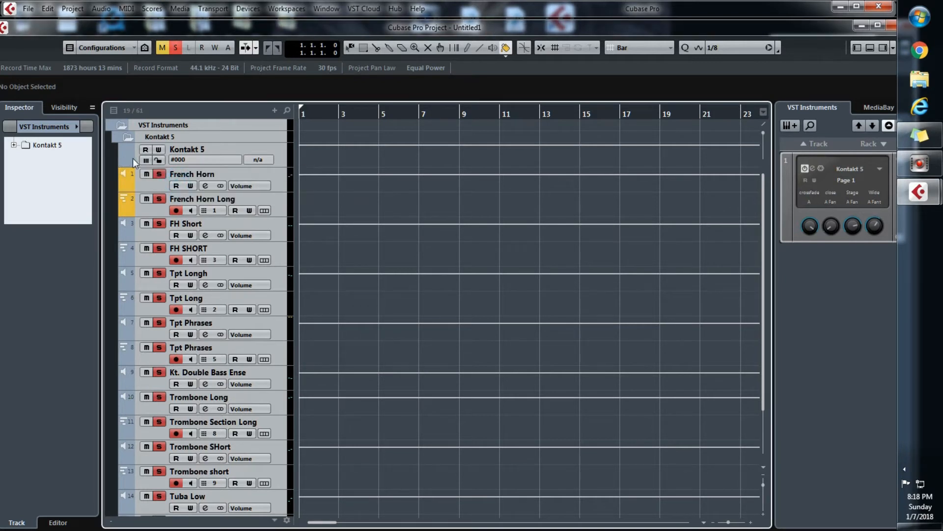
click(133, 162)
click(179, 158)
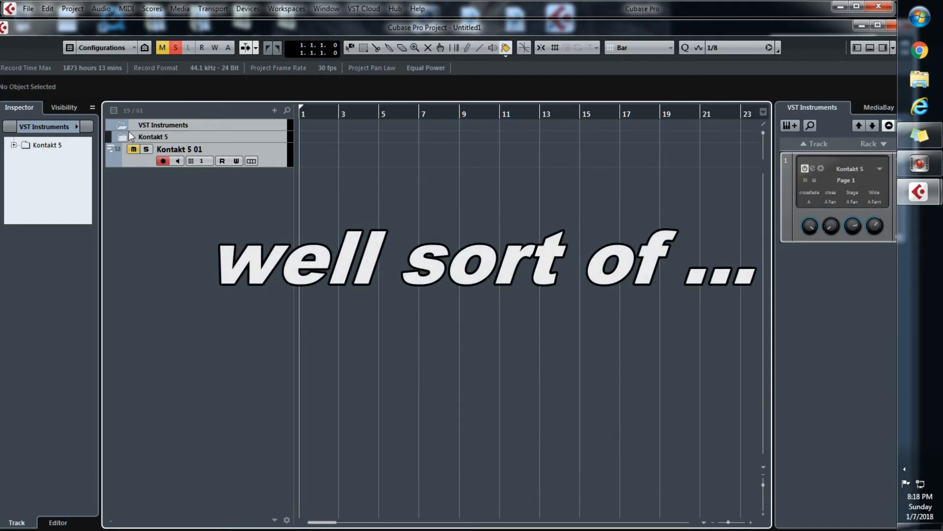
click(124, 136)
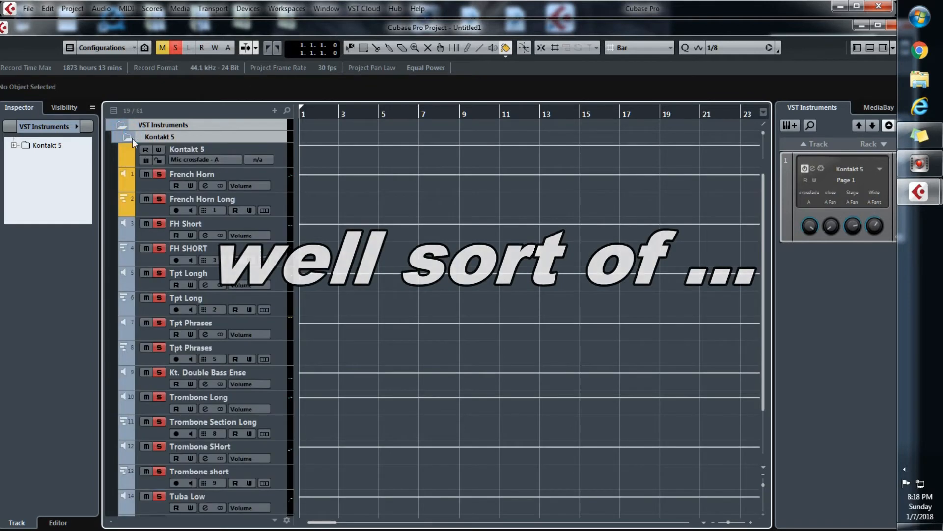
Assign Color 3 to all tracks from FH Short down to the Tuba Low output track at once
click(129, 238)
click(398, 186)
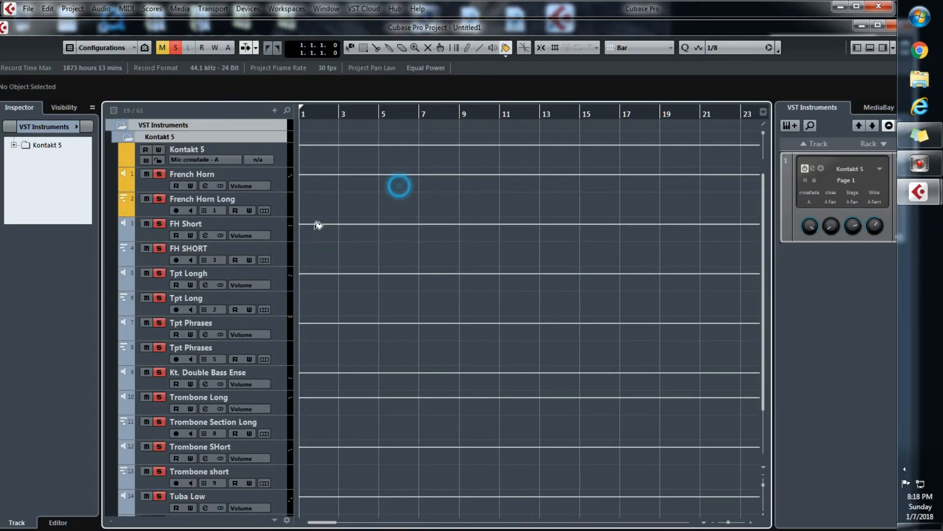
click(278, 235)
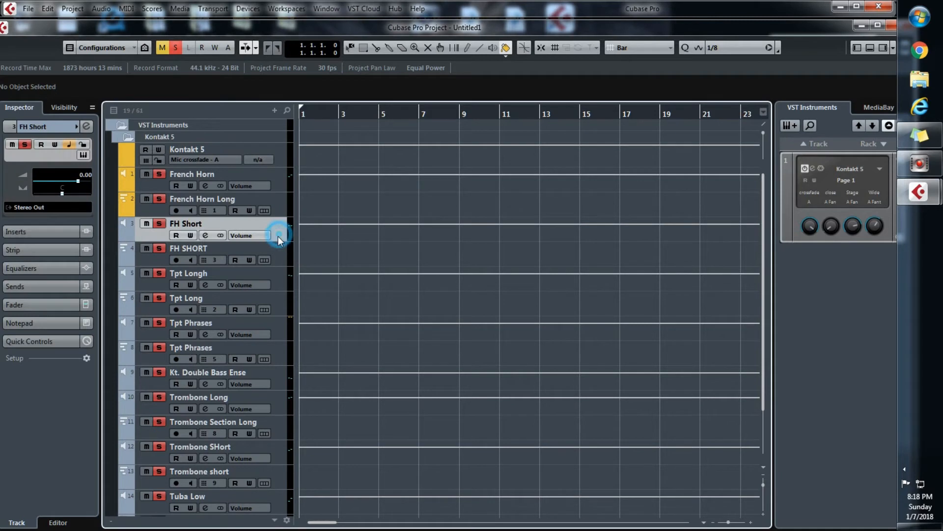
shift+click(282, 507)
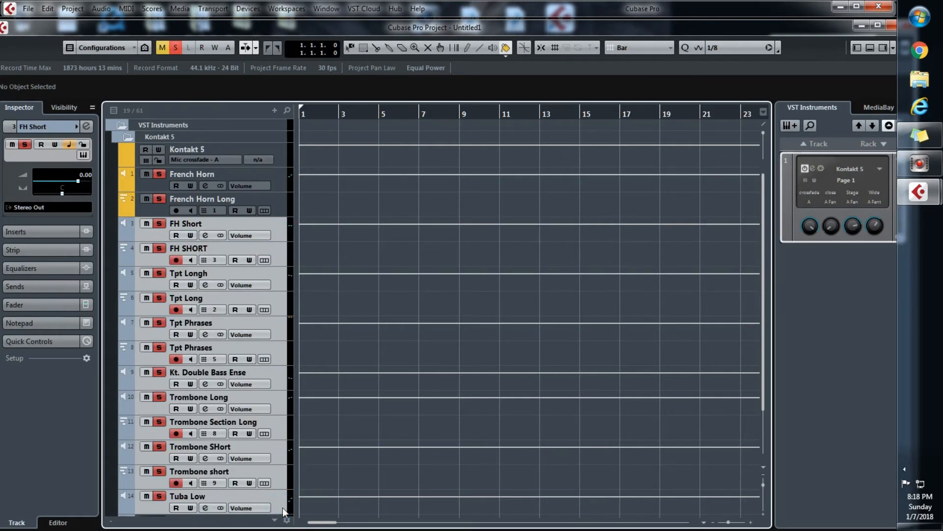
click(506, 55)
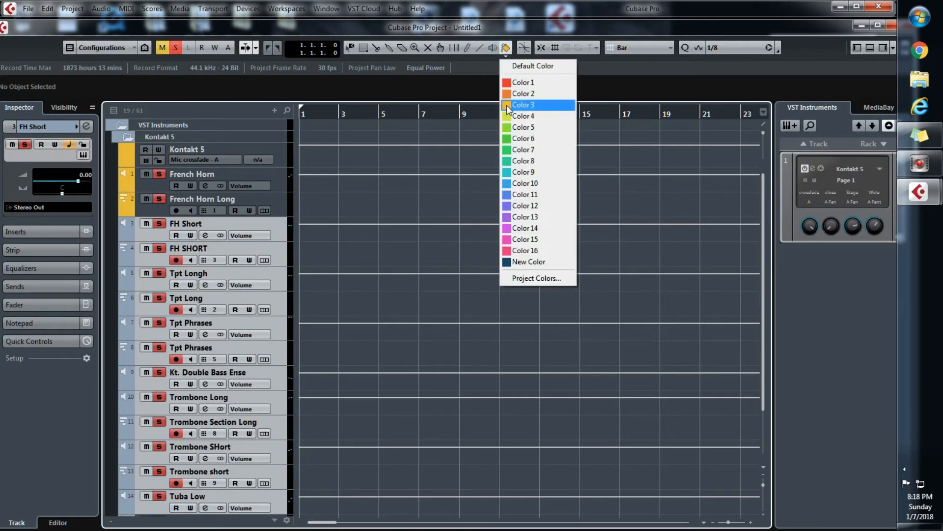
click(523, 104)
Assign Color 3 to the Tuba Low MIDI and Kontakt 5 01 tracks and move both into the Kontakt 5 folder
drag(763, 314, 760, 407)
click(281, 465)
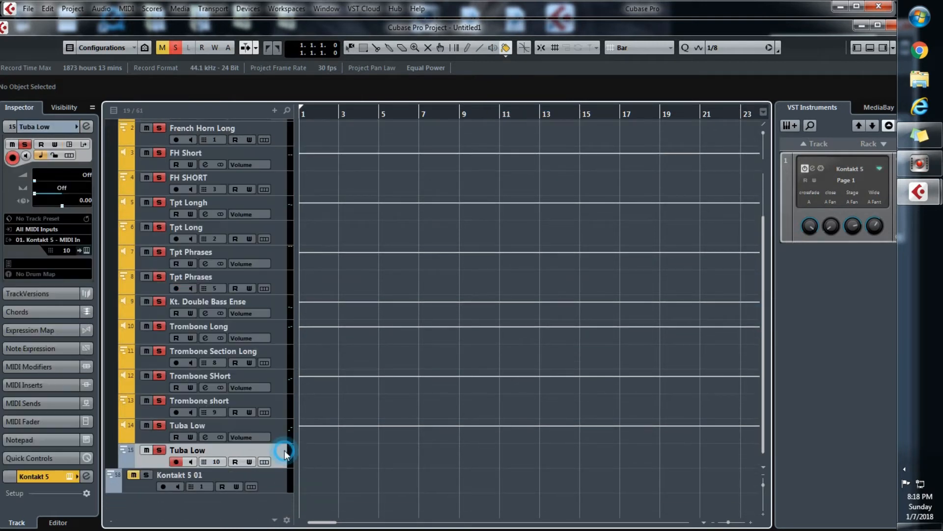
shift+click(276, 484)
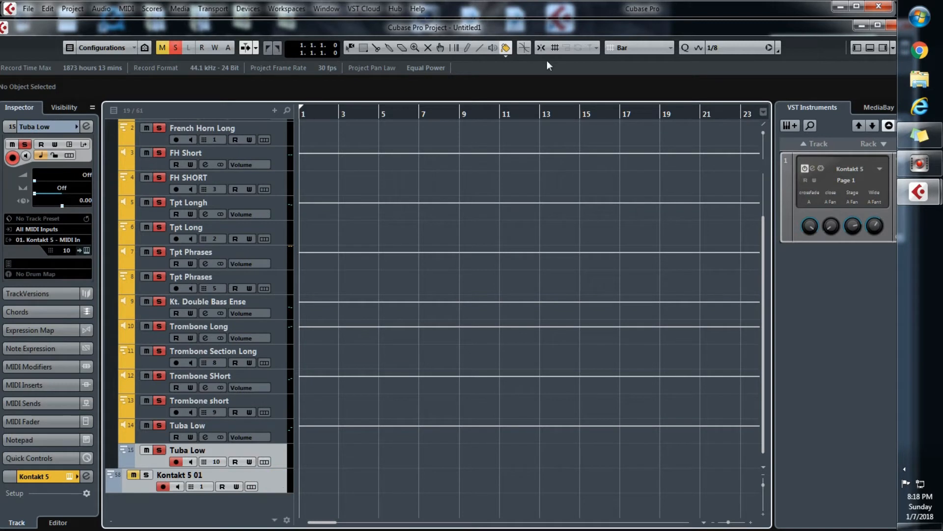
click(507, 51)
click(520, 105)
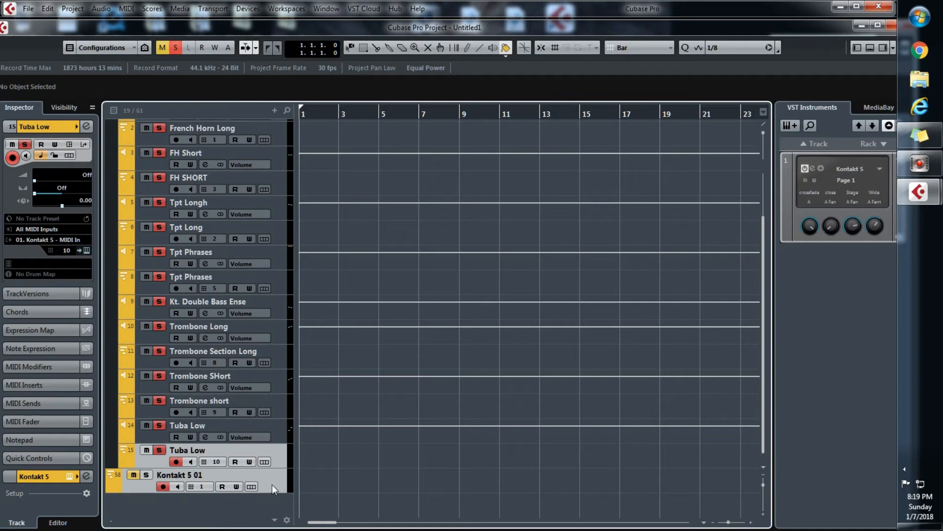
drag(270, 492, 267, 140)
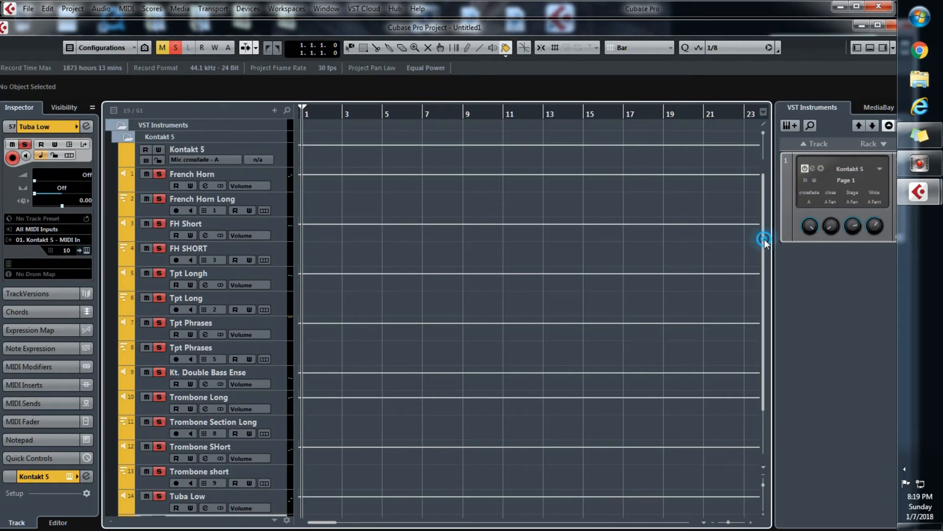
drag(764, 239, 741, 408)
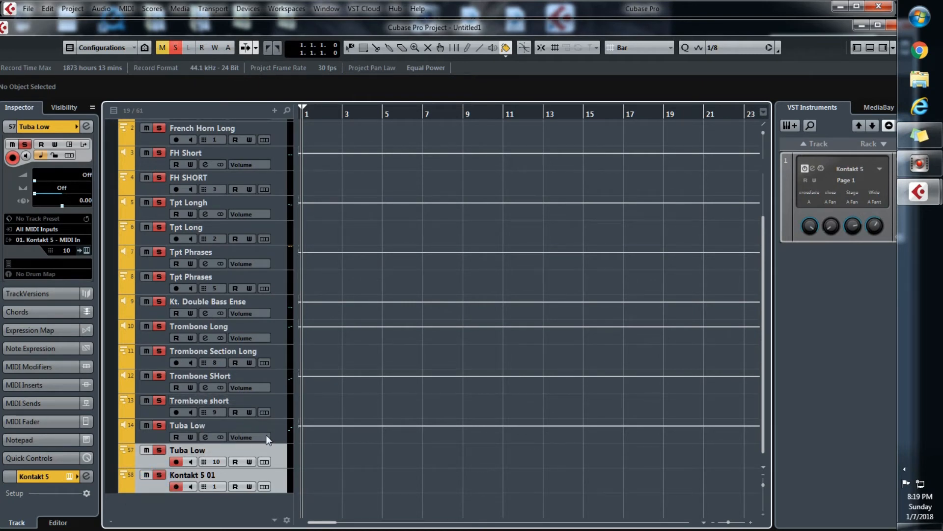
Audition the brass MIDI tracks one by one from Tuba Low up to French Horn Long, checking each paired output's meter
click(281, 430)
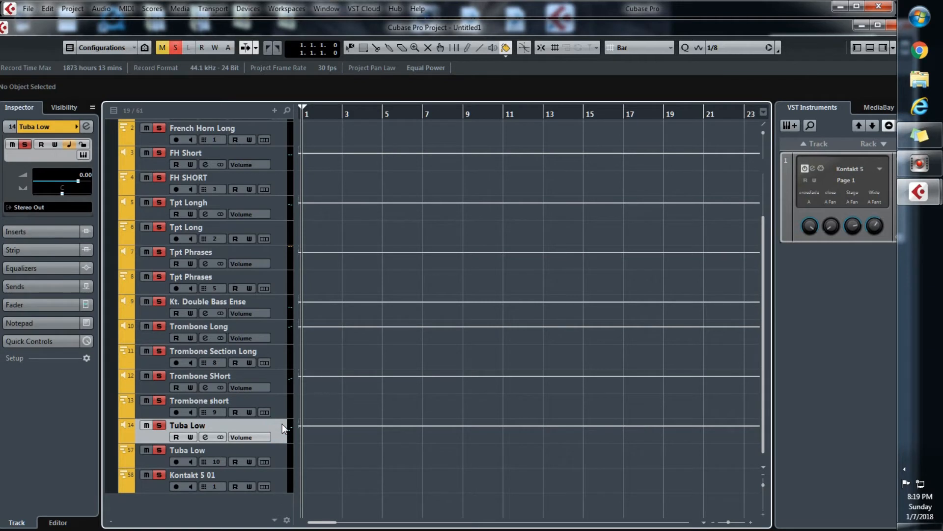
click(277, 457)
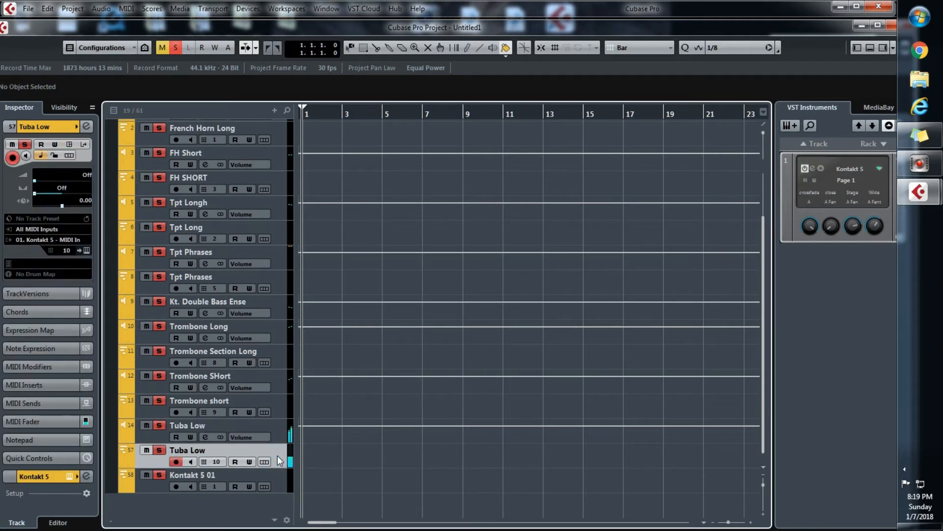
click(279, 402)
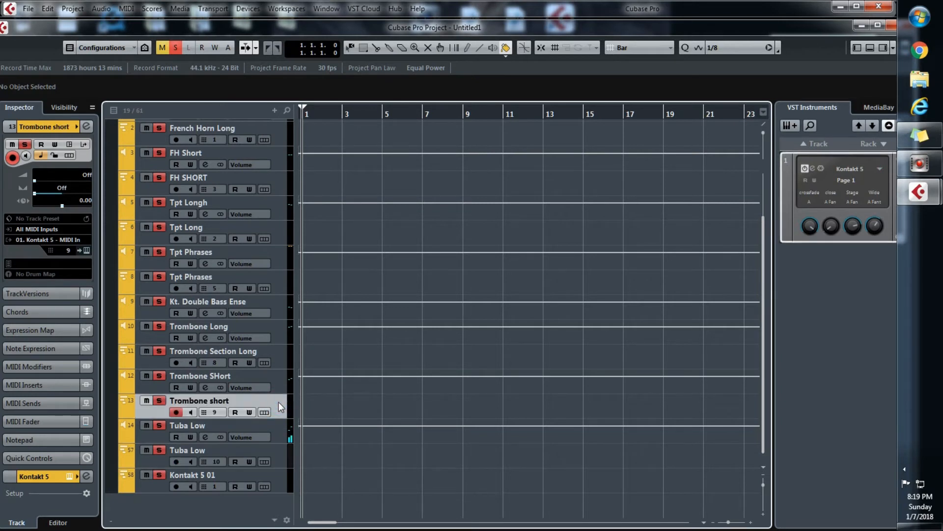
click(278, 358)
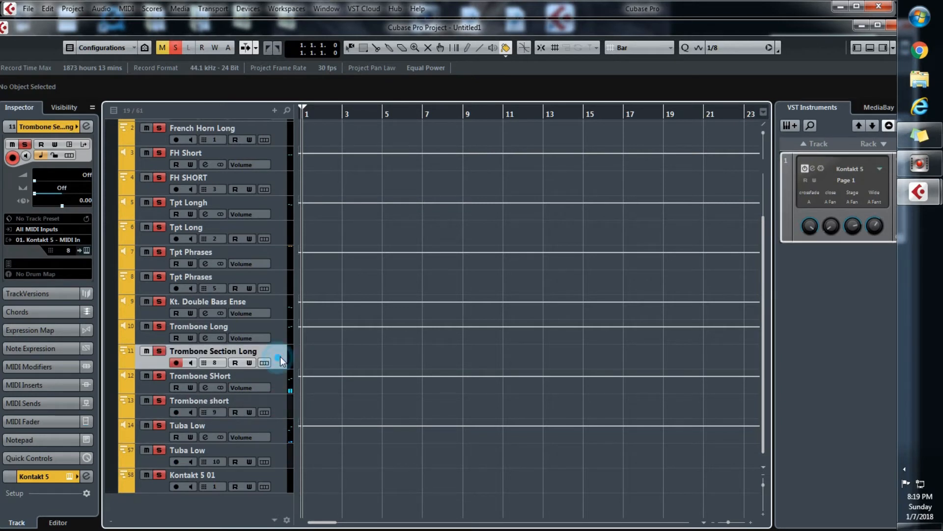
click(283, 311)
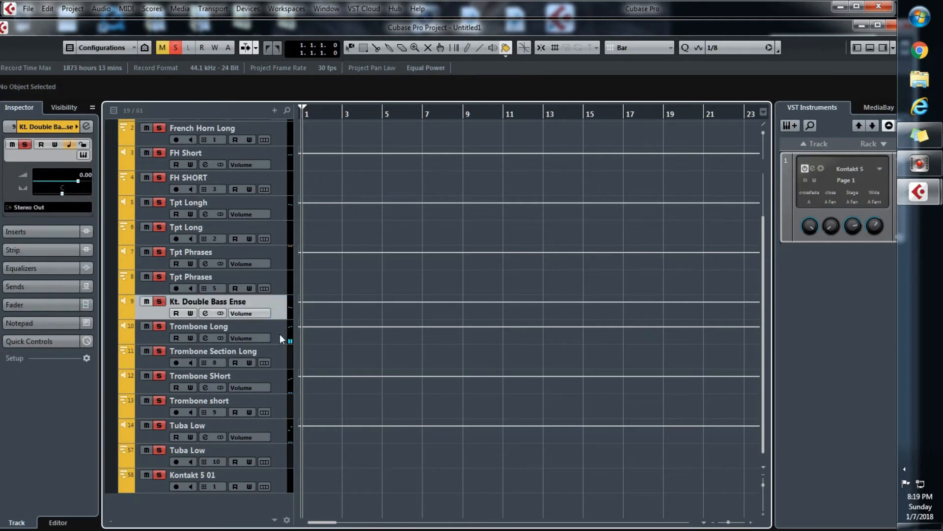
click(282, 281)
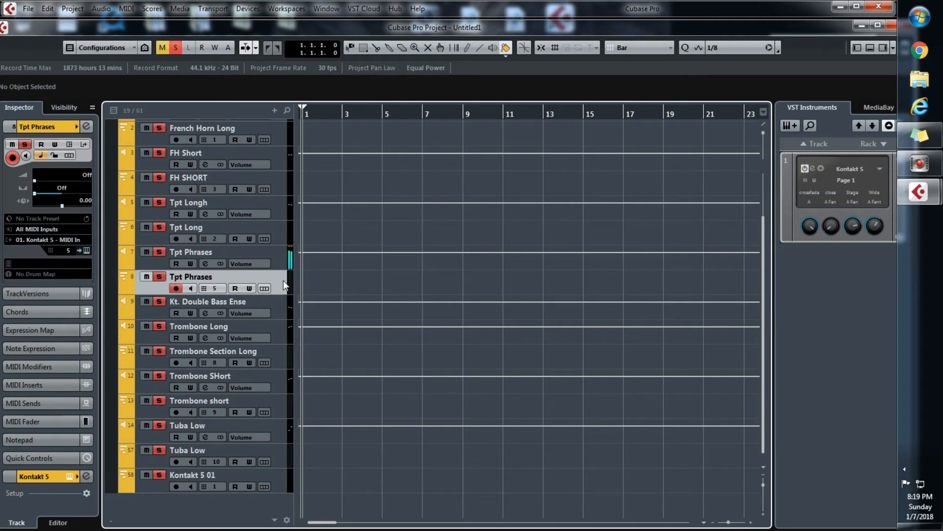
click(281, 230)
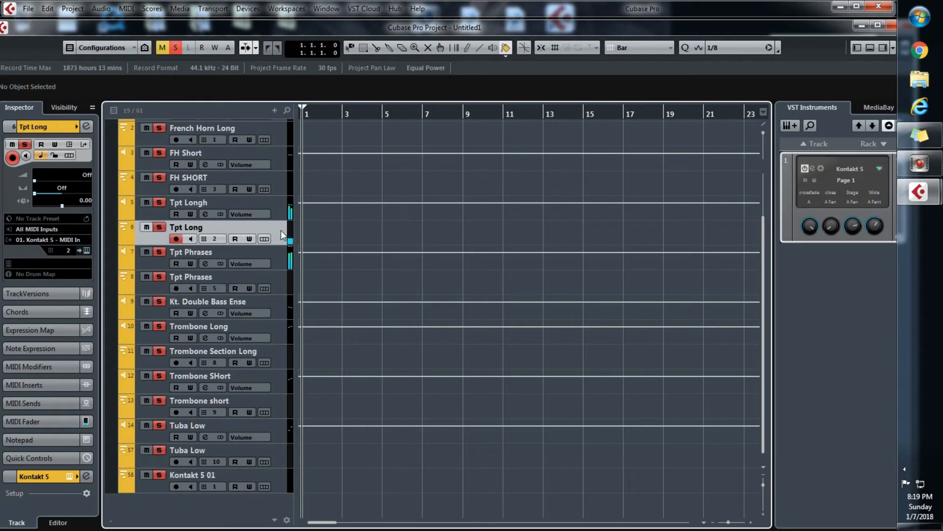
click(280, 181)
click(277, 131)
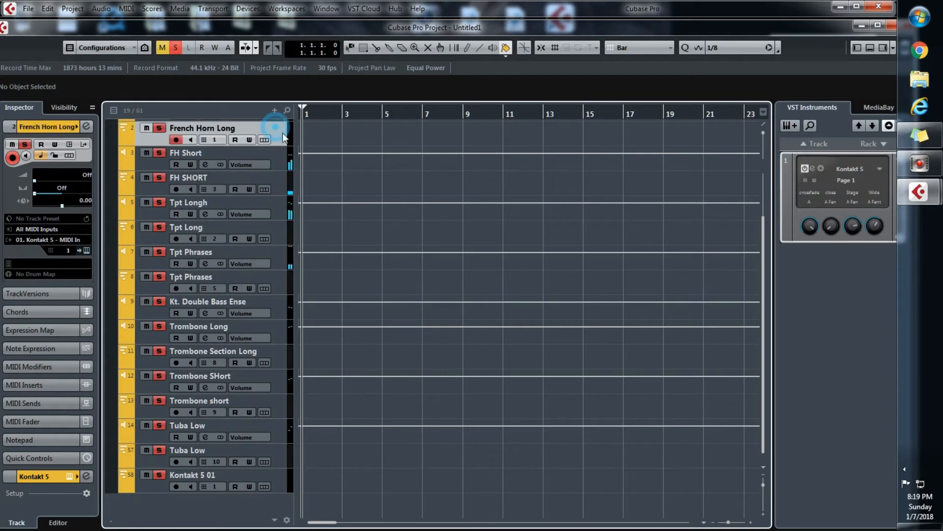
drag(762, 315, 763, 249)
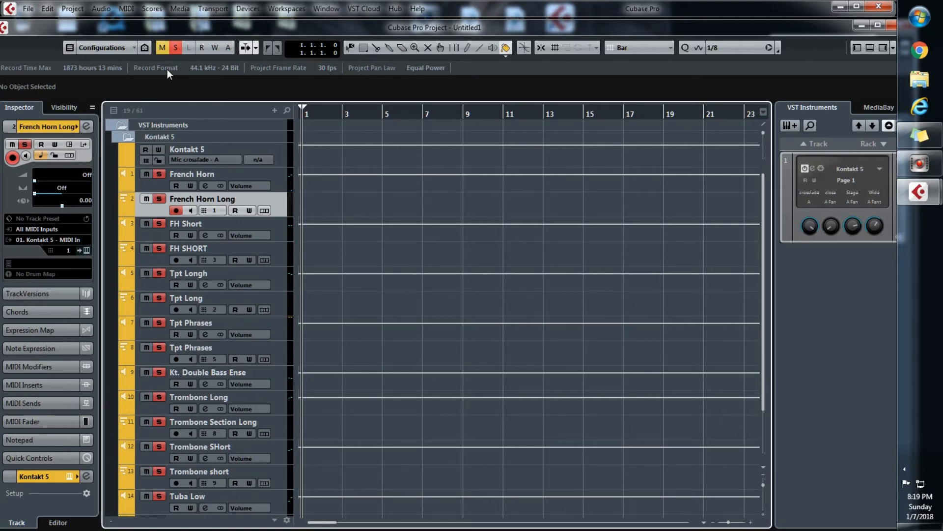
Open the MixConsole and look through its channels from French Horn Long to the unassigned Kontakt outputs
key(F3)
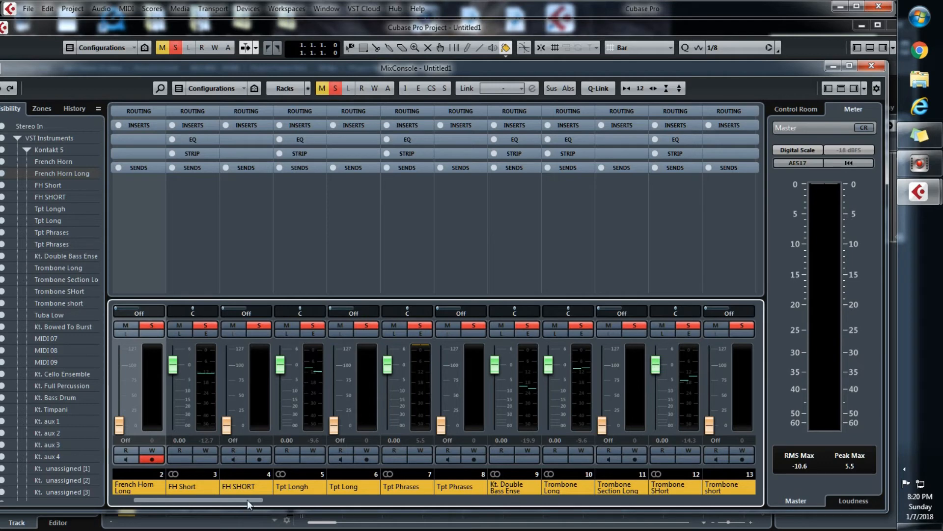
drag(247, 500, 344, 498)
click(409, 500)
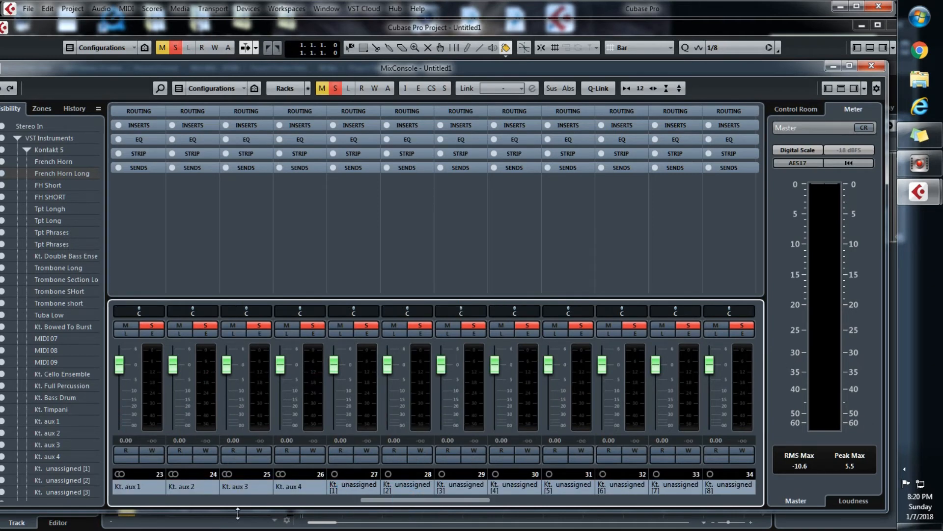
drag(377, 499, 727, 522)
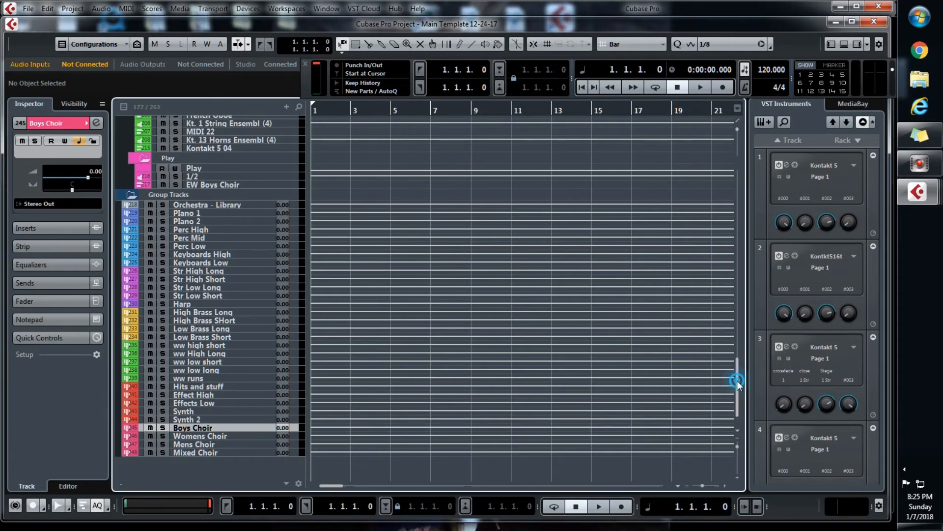
Examine the Main Template 12-24-17 track list, from the Piano/Percussion folder through the coloured Kontakt sections down to the Group Tracks
drag(737, 380, 750, 199)
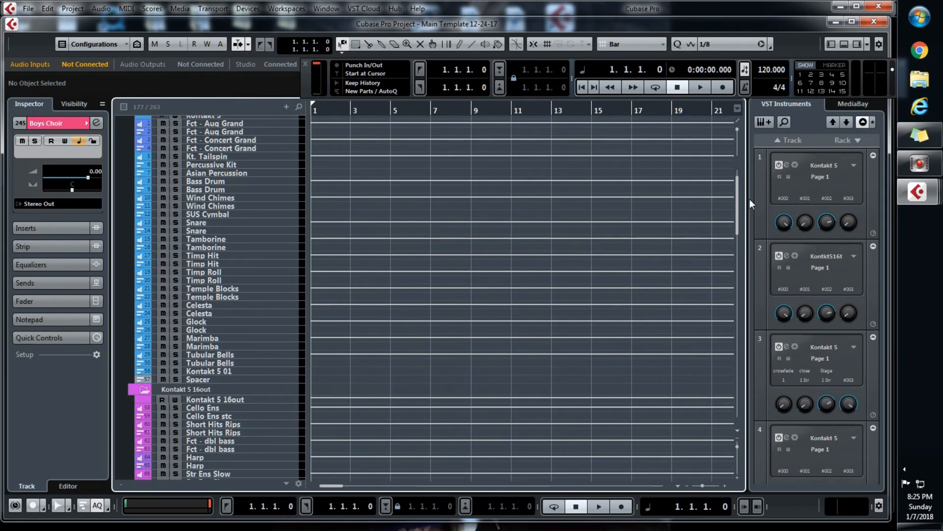
click(750, 199)
drag(739, 197, 739, 190)
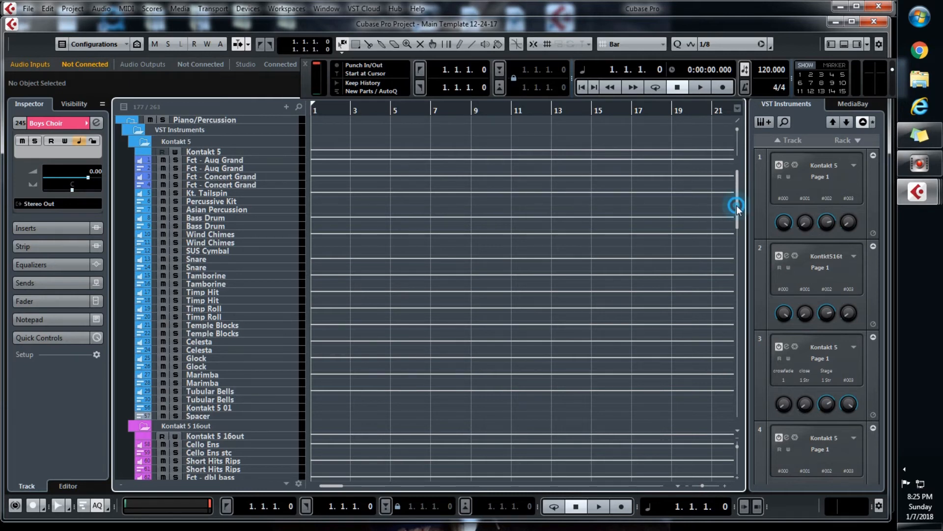
drag(736, 205, 739, 243)
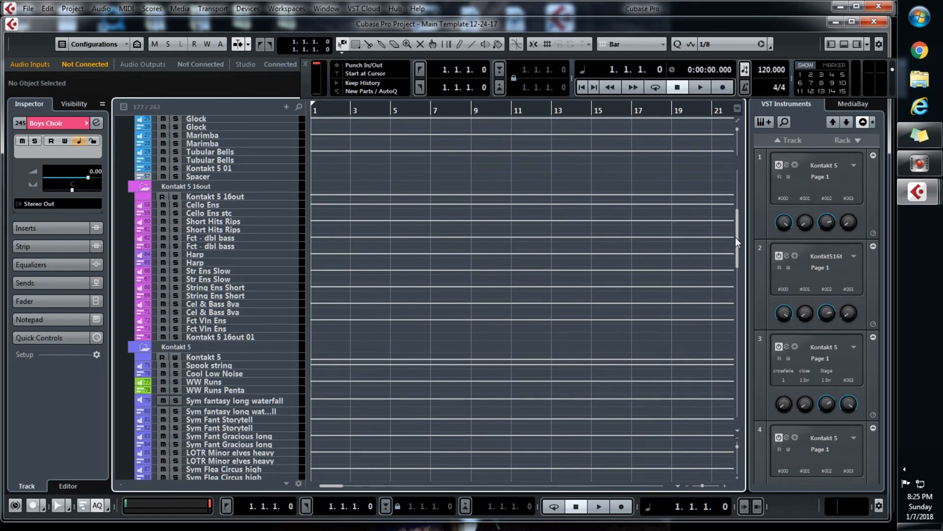
drag(735, 238, 736, 273)
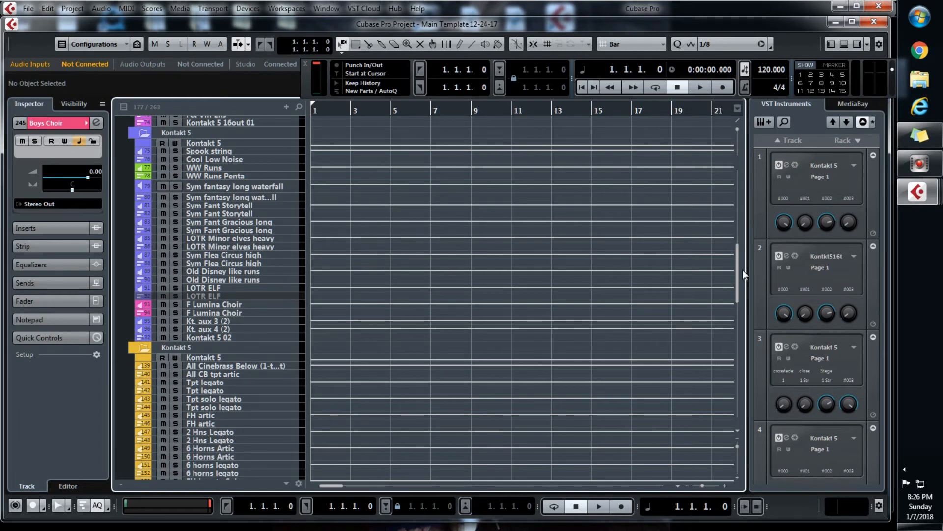
drag(737, 263, 738, 302)
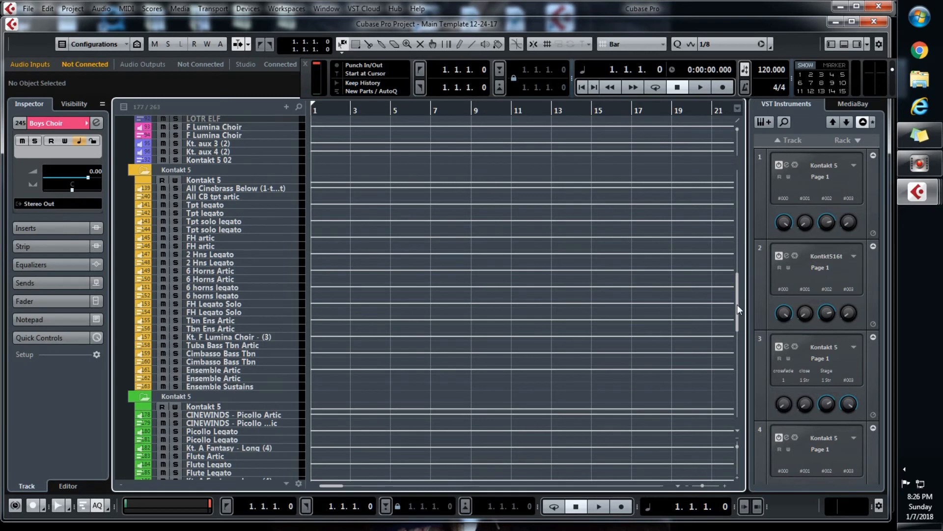
drag(737, 305, 736, 383)
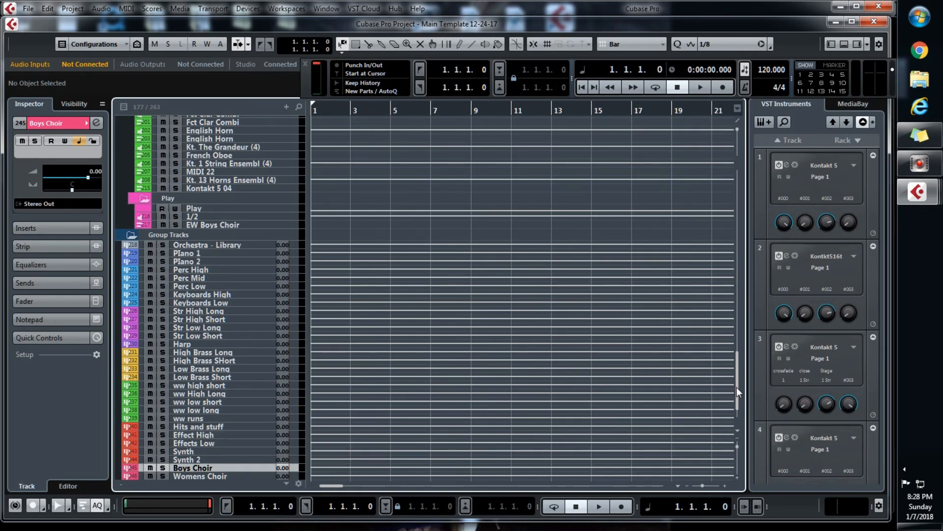
drag(737, 387, 738, 402)
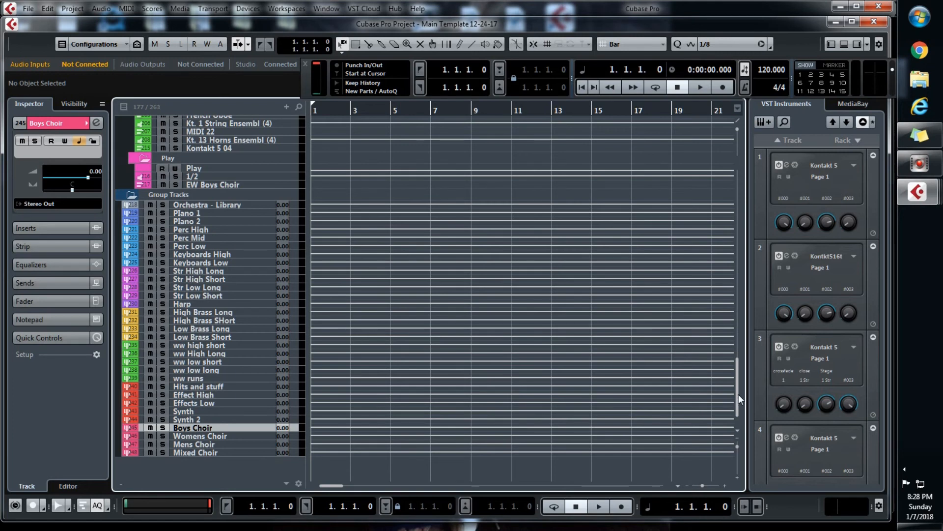
Open the Export Audio Mixdown settings, include all Group Channels in the batch export, and review the VST Instrument Channels
click(28, 10)
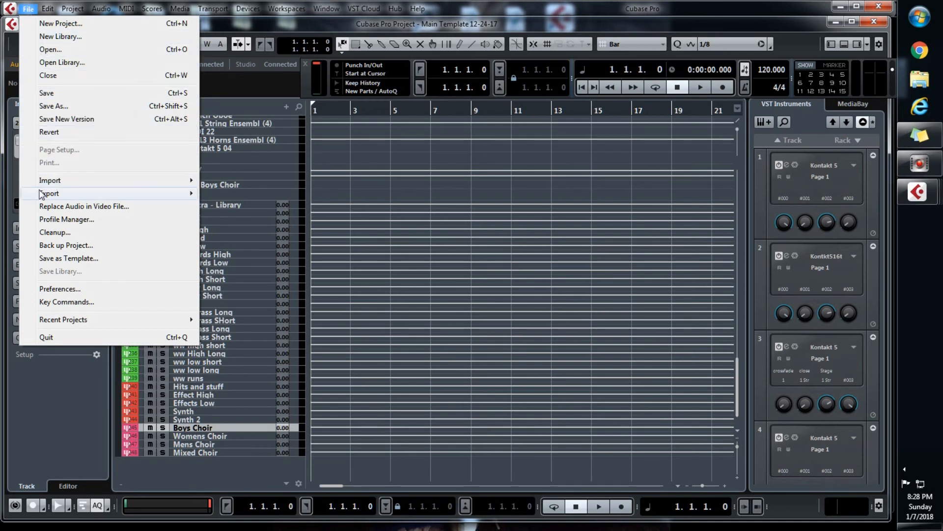
mouse_move(45, 197)
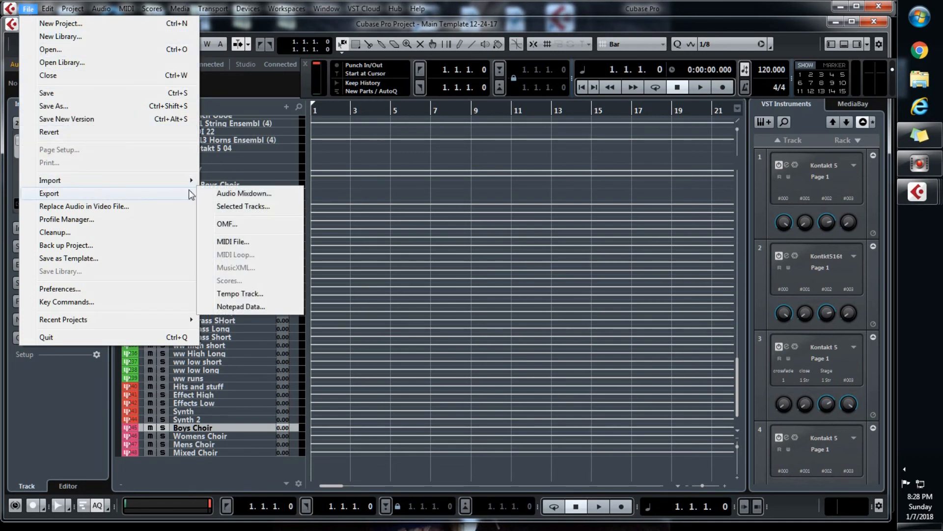
click(237, 194)
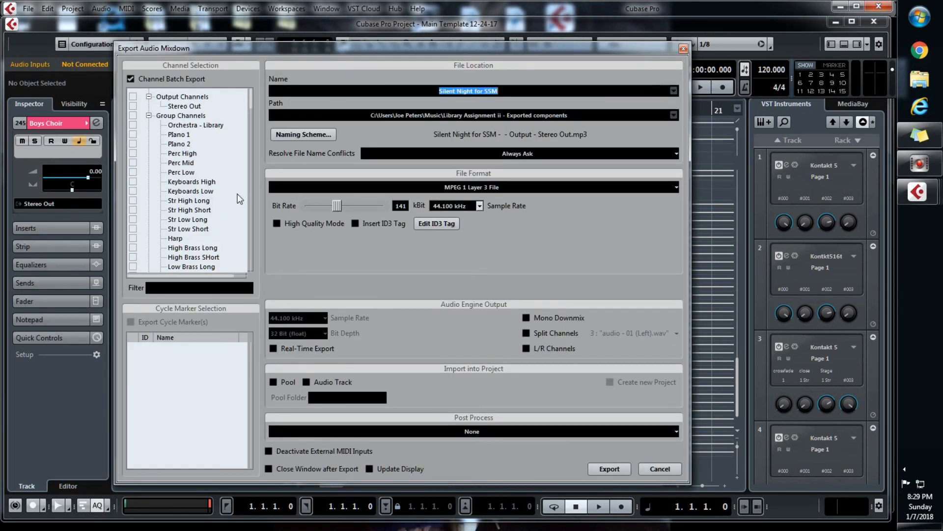
scroll(174, 184, down, 1)
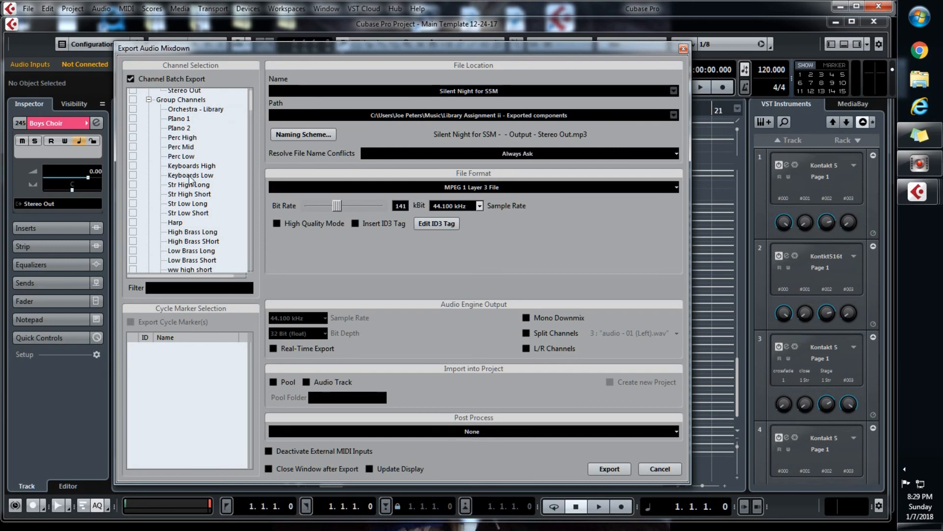
click(132, 100)
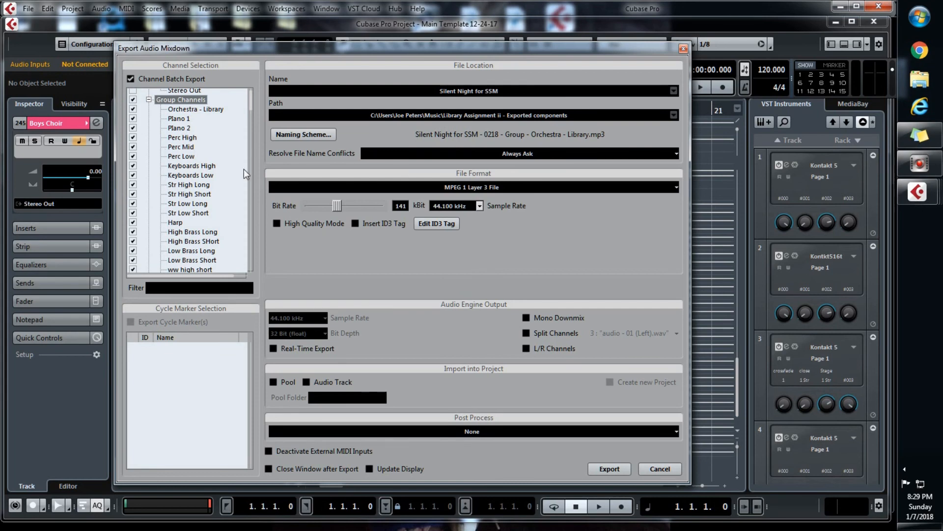
drag(250, 104, 254, 136)
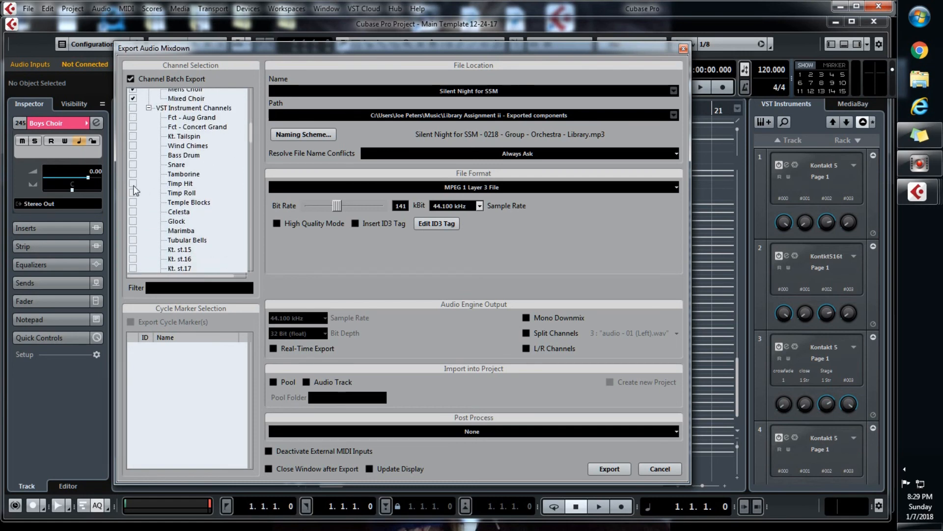
click(134, 241)
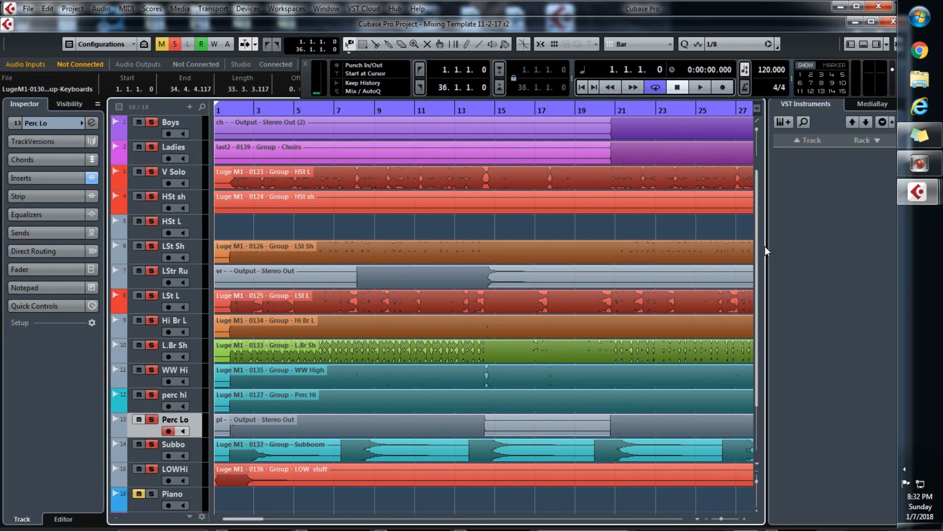
Review the stem tracks in Mixing Template 11-2-17 r2, play the mix, and open its MixConsole during playback
drag(758, 254, 756, 310)
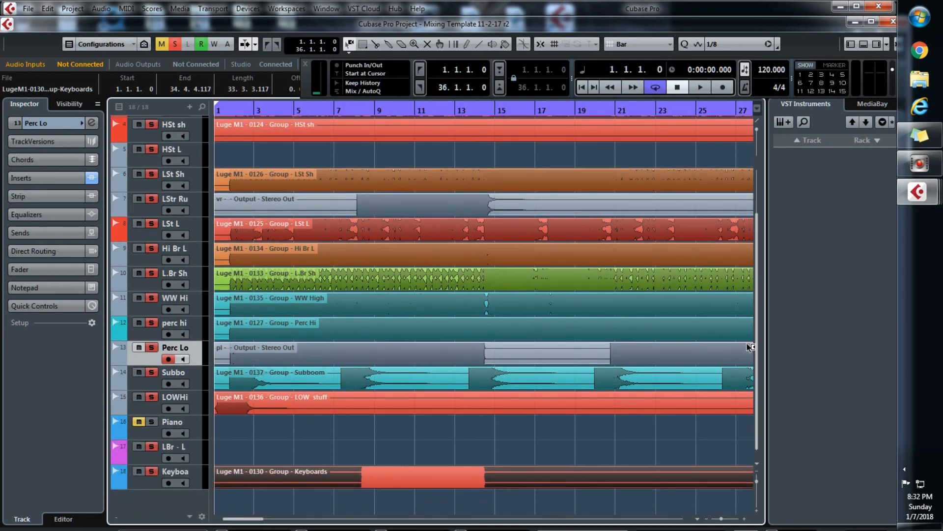
scroll(754, 269, up, 3)
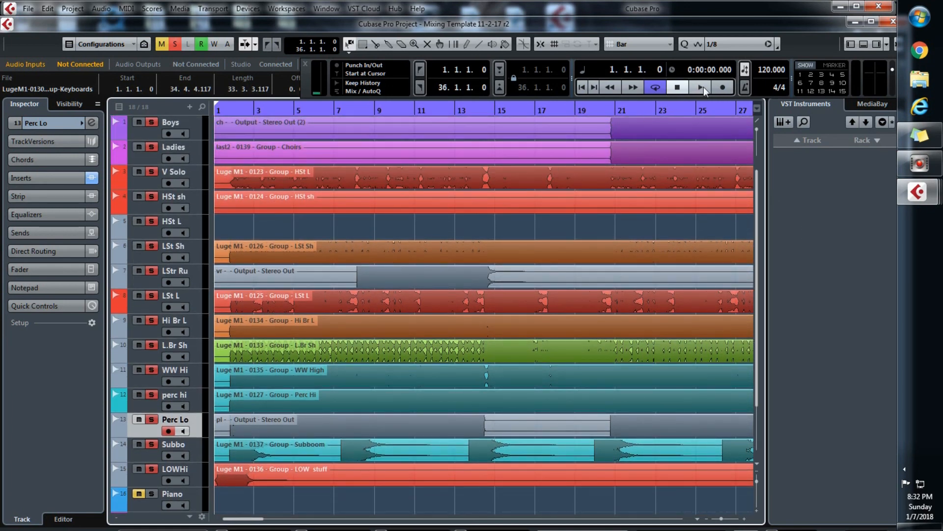
click(704, 87)
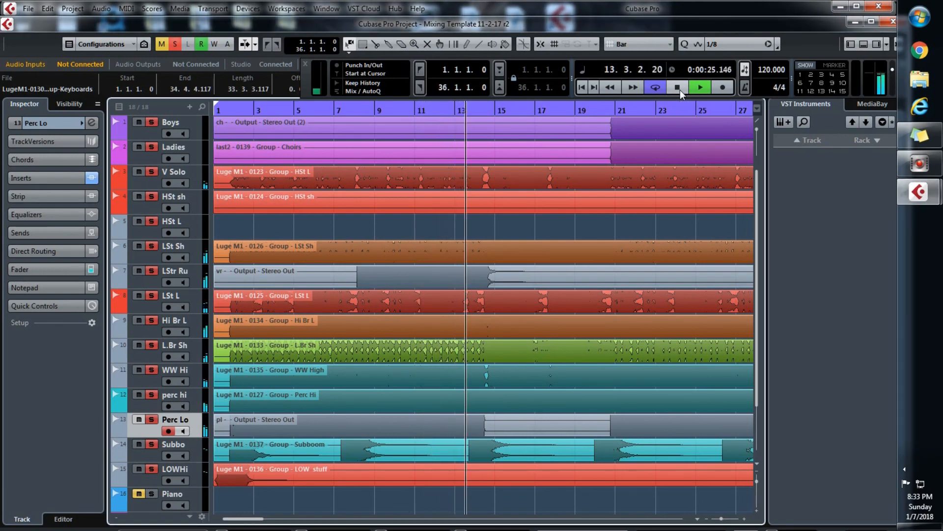
key(F3)
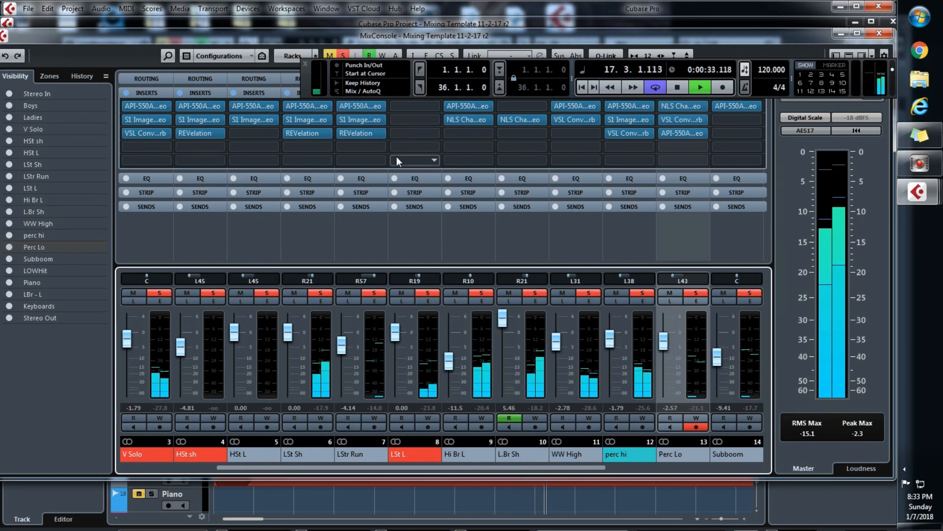
Stop playback and examine the Boys channel's VSL Equalizer insert, including its Orchestral Strings and Choirs factory presets
key(space)
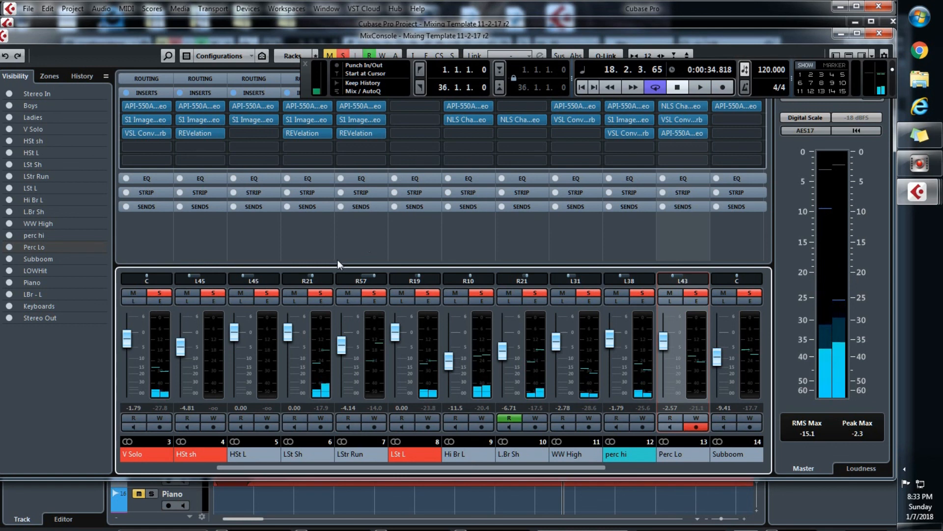
drag(325, 466, 200, 471)
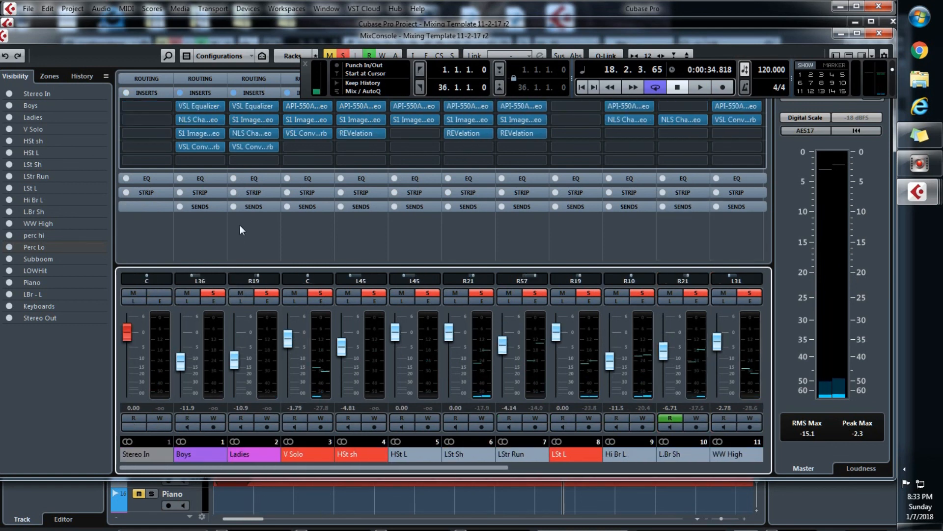
click(206, 102)
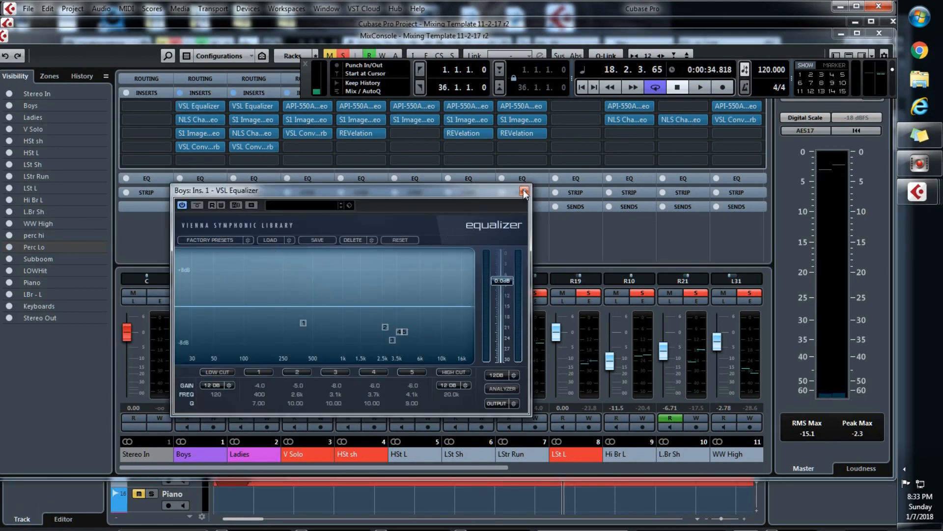
click(214, 241)
mouse_move(216, 297)
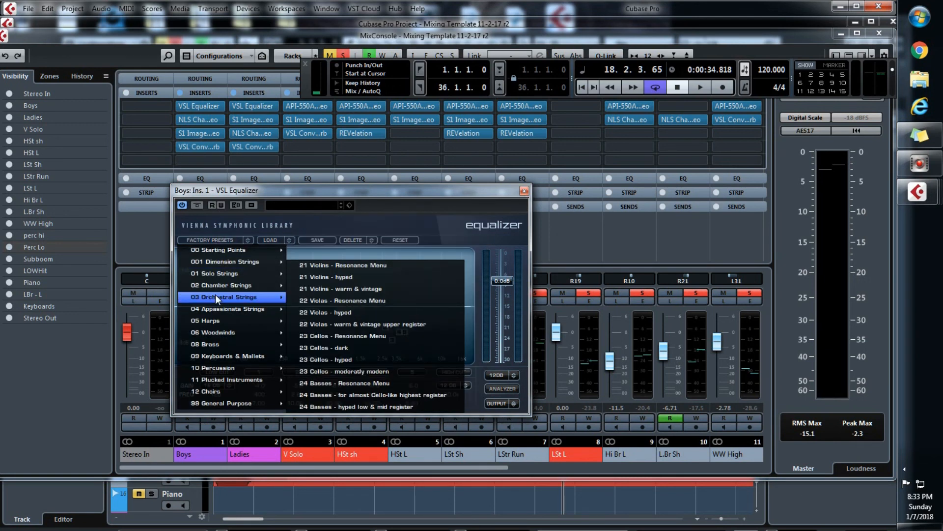
mouse_move(220, 390)
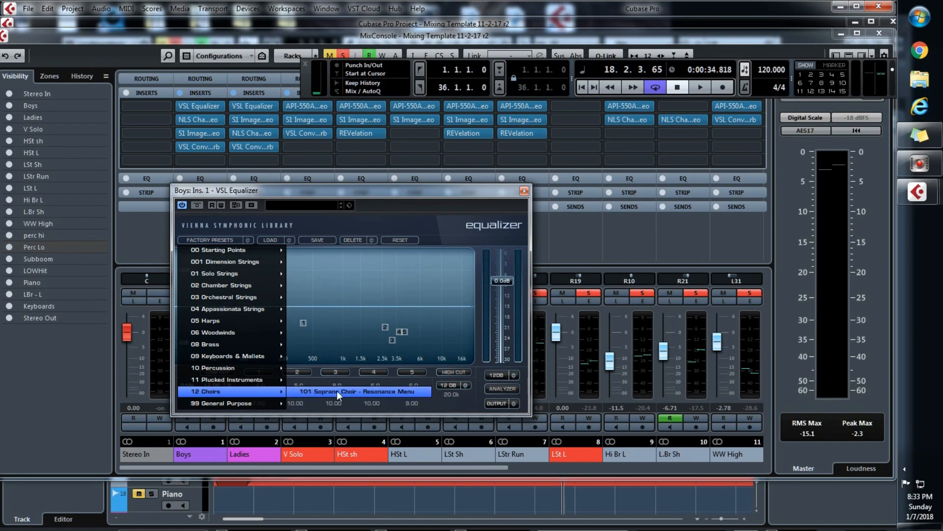
click(525, 191)
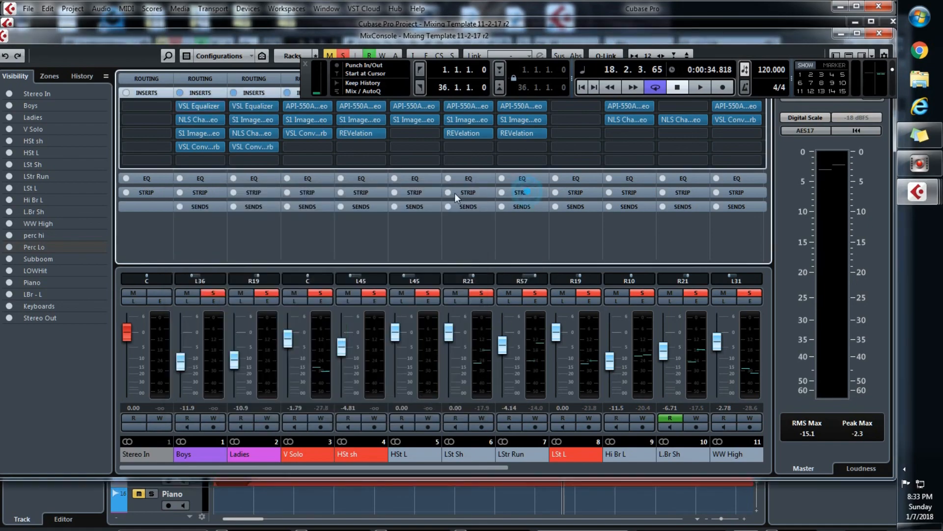